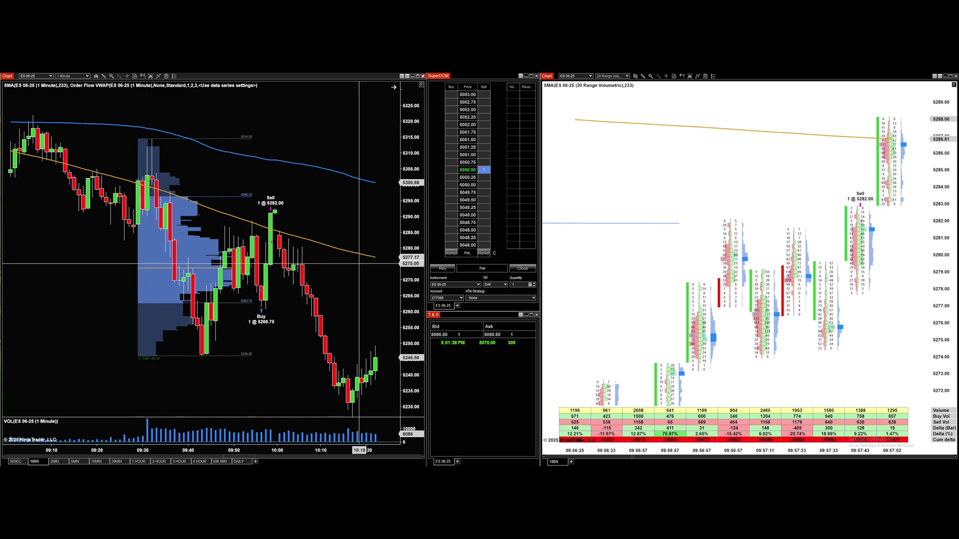
left_click_drag(371, 271, 368, 293)
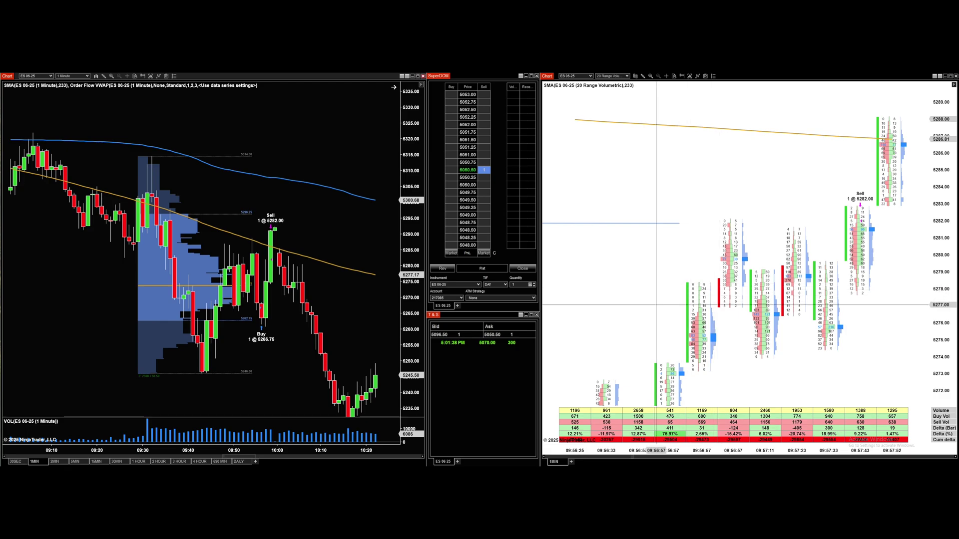
left_click_drag(719, 283, 826, 138)
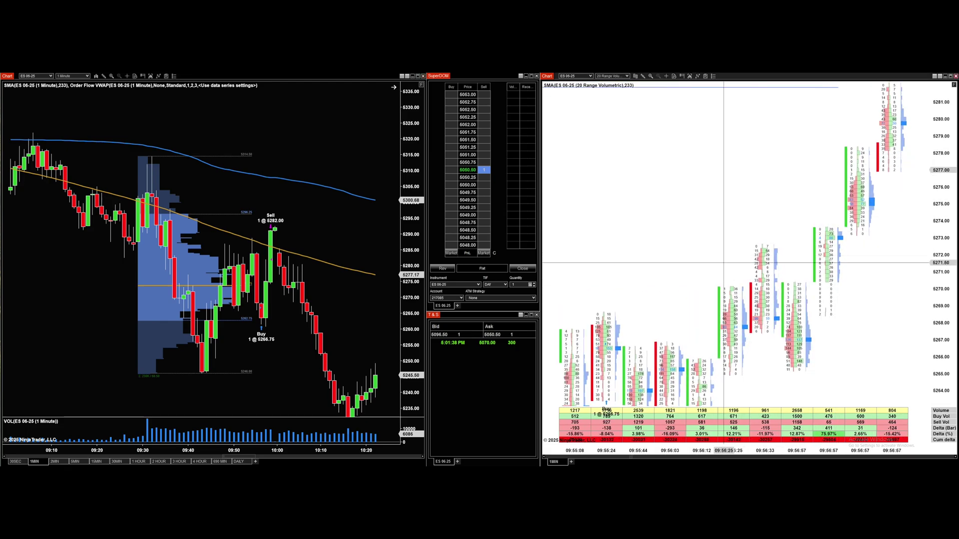
left_click_drag(678, 305, 777, 257)
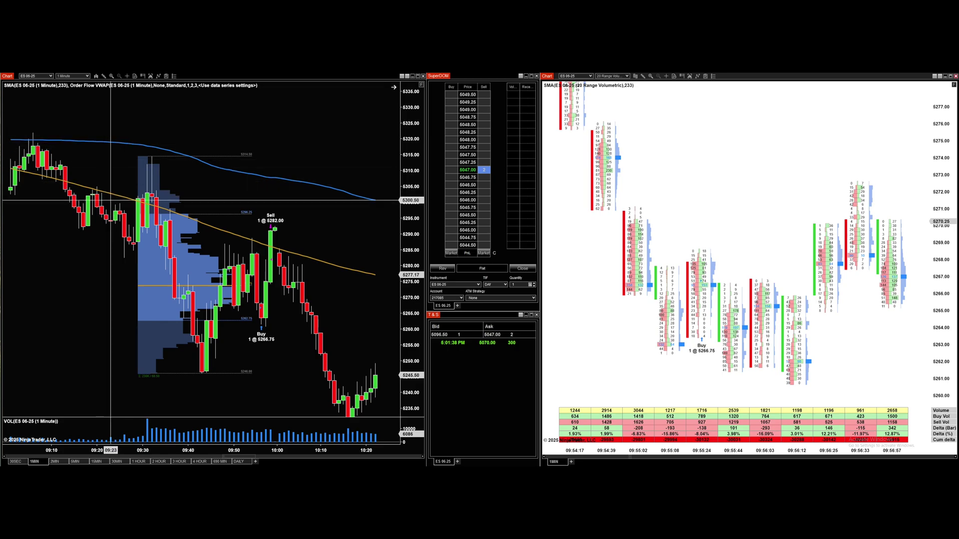
Open the one-minute chart's Data Series settings and review the time frame, chart style and visual properties.
right_click(184, 145)
key("Escape")
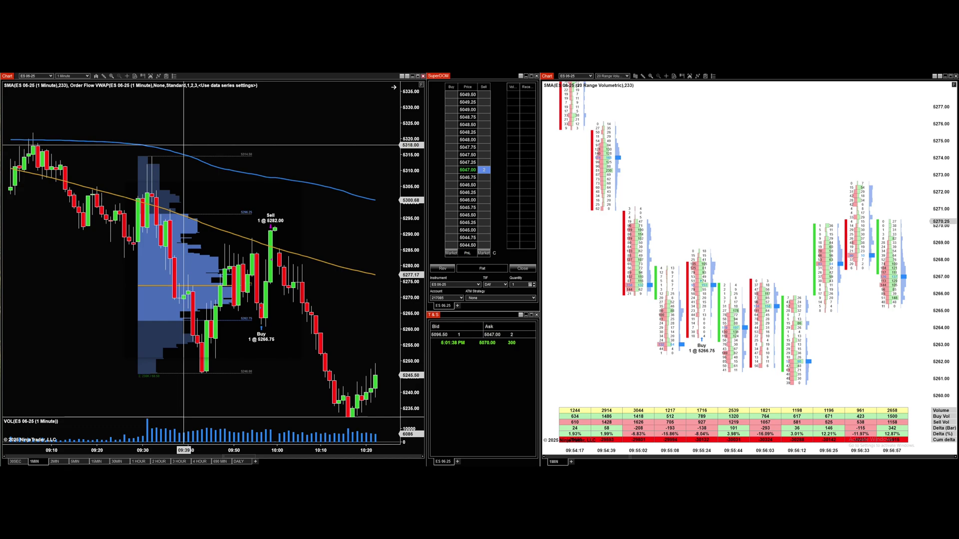
key("ctrl+f")
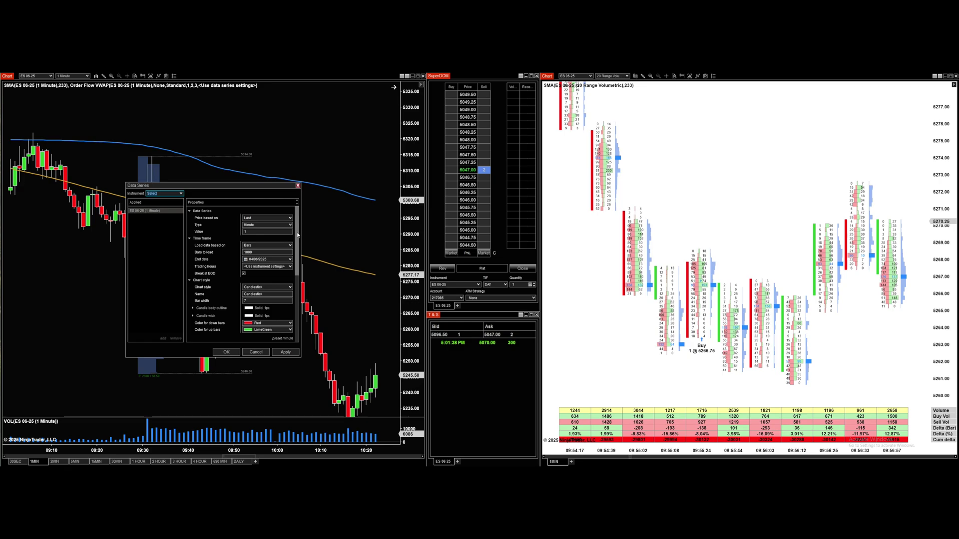
left_click_drag(298, 235, 298, 239)
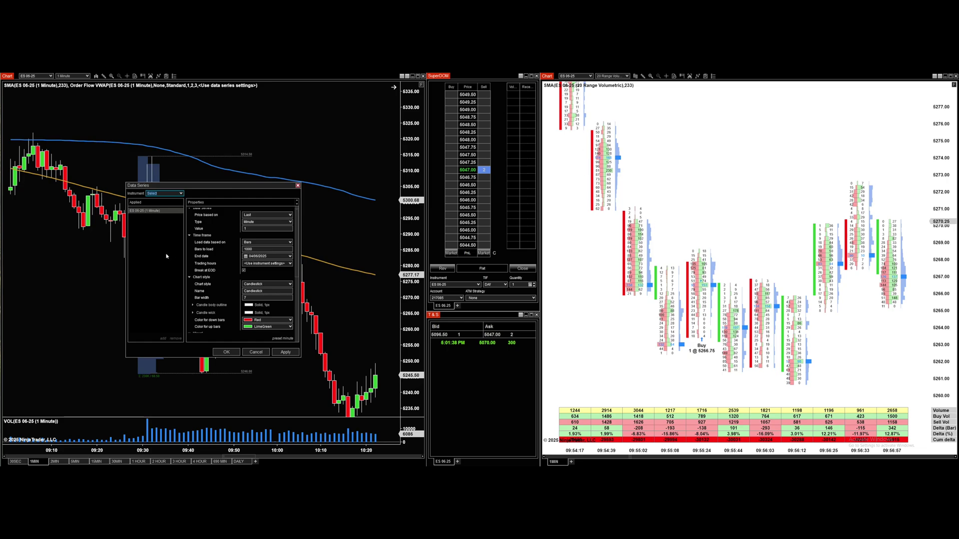
left_click_drag(298, 234, 297, 249)
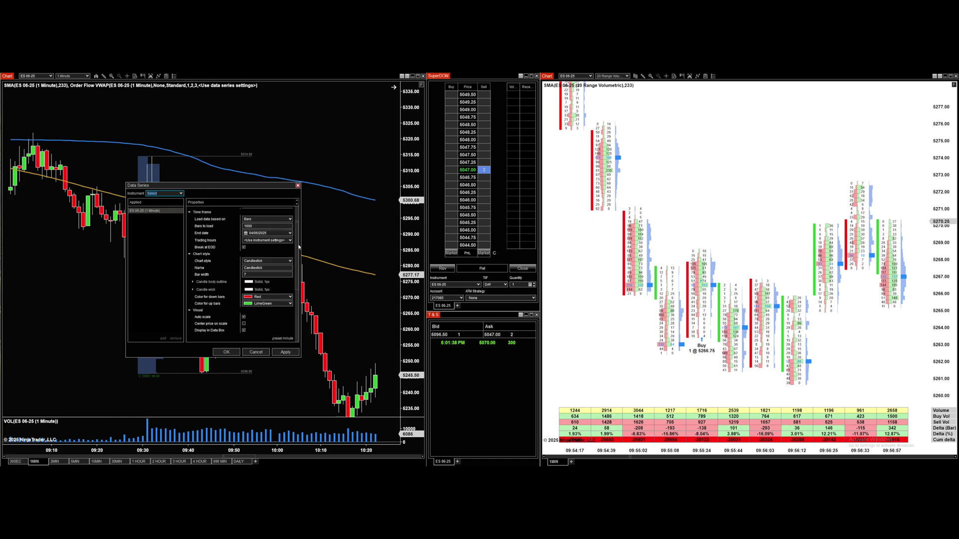
left_click_drag(298, 248, 298, 261)
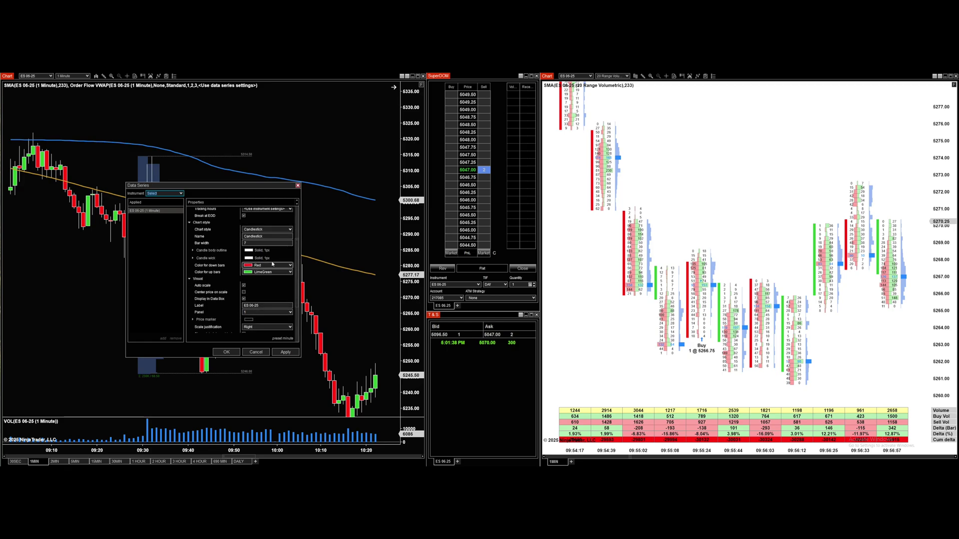
scroll(281, 285, "down", 3)
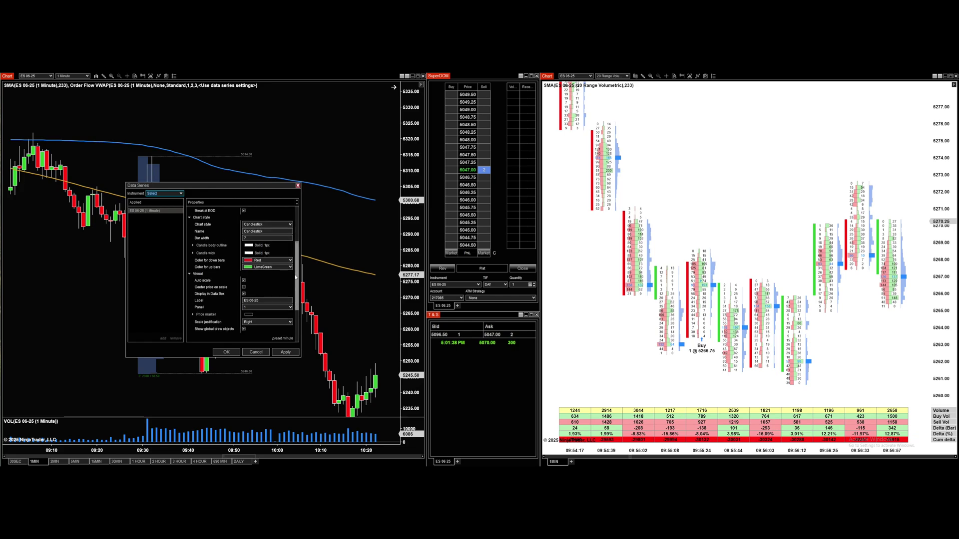
scroll(282, 286, "down", 3)
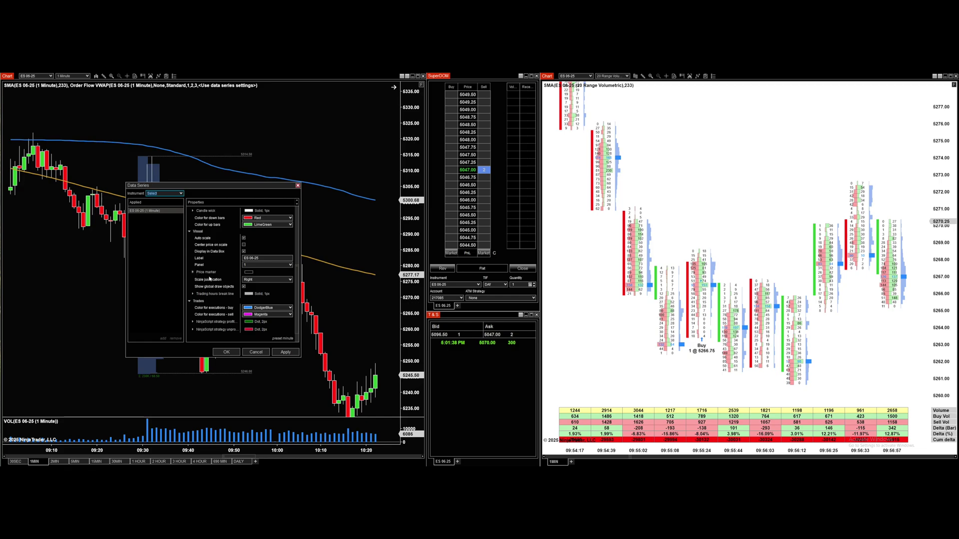
Set the data series' price marker color to Magenta and apply it.
left_click(193, 273)
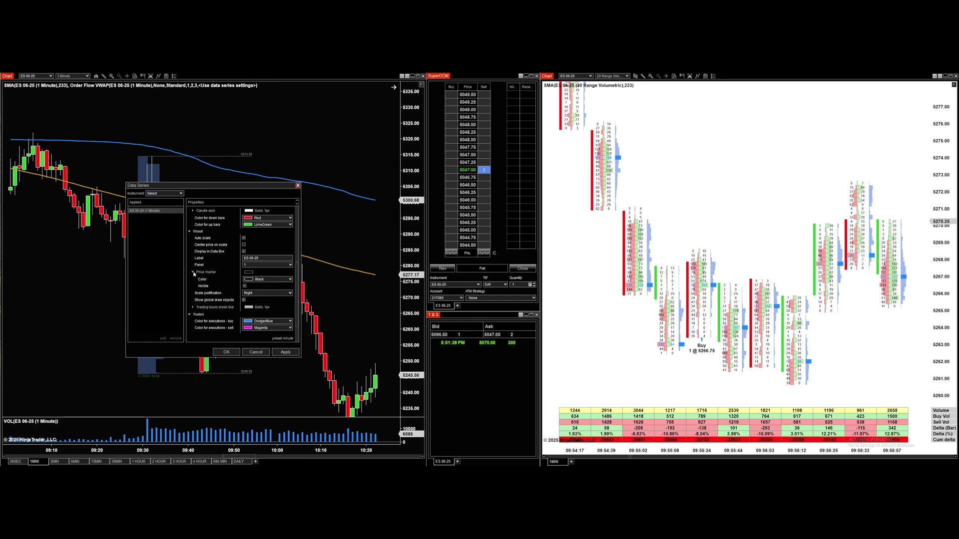
left_click(268, 280)
left_click(263, 229)
left_click(288, 353)
scroll(276, 282, "down", 1)
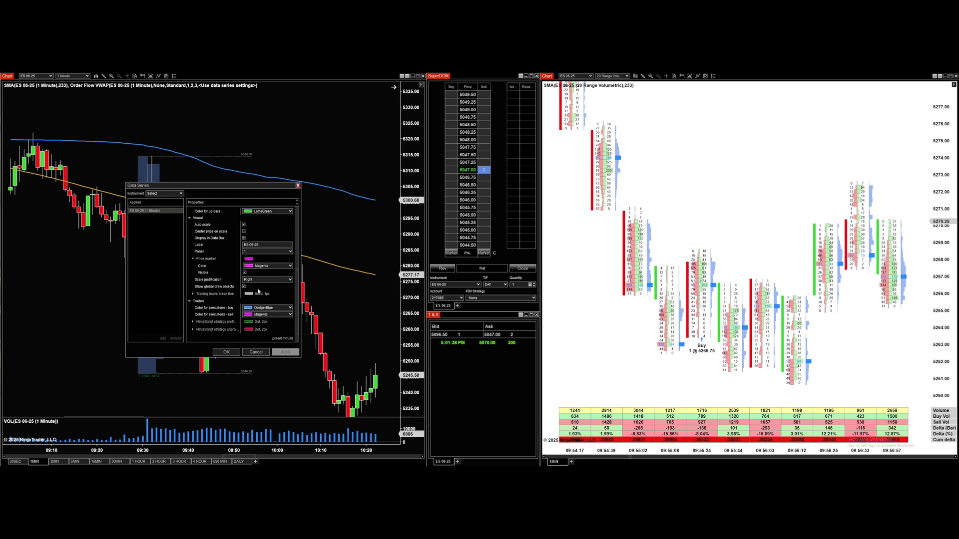
Set the trading hours break line's visibility to Off, apply it, and accept the data series settings.
left_click(193, 294)
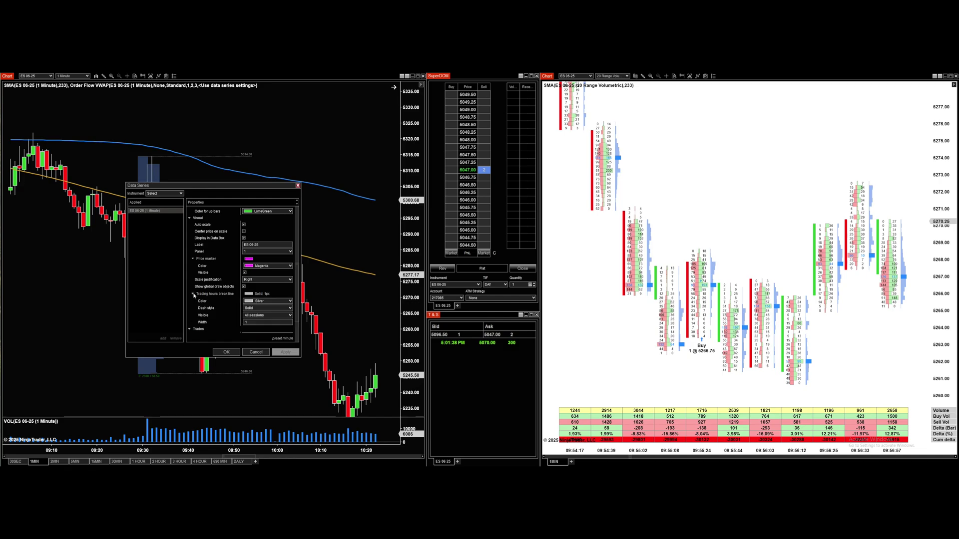
left_click(267, 315)
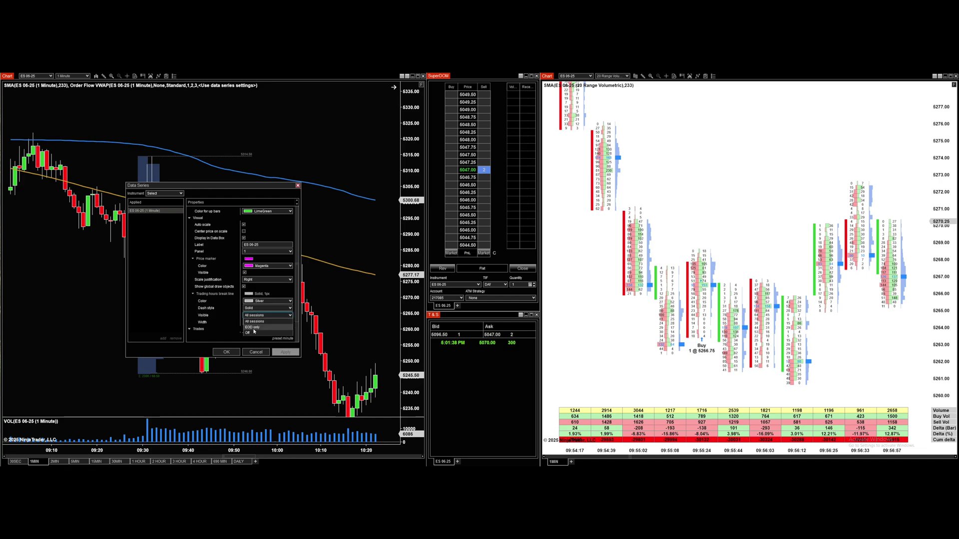
left_click(265, 328)
left_click(285, 352)
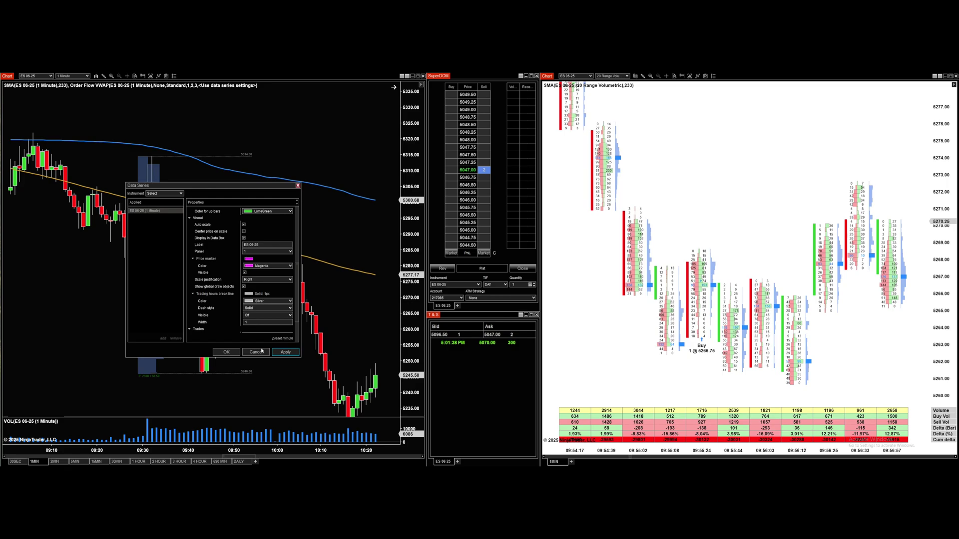
scroll(296, 283, "down", 3)
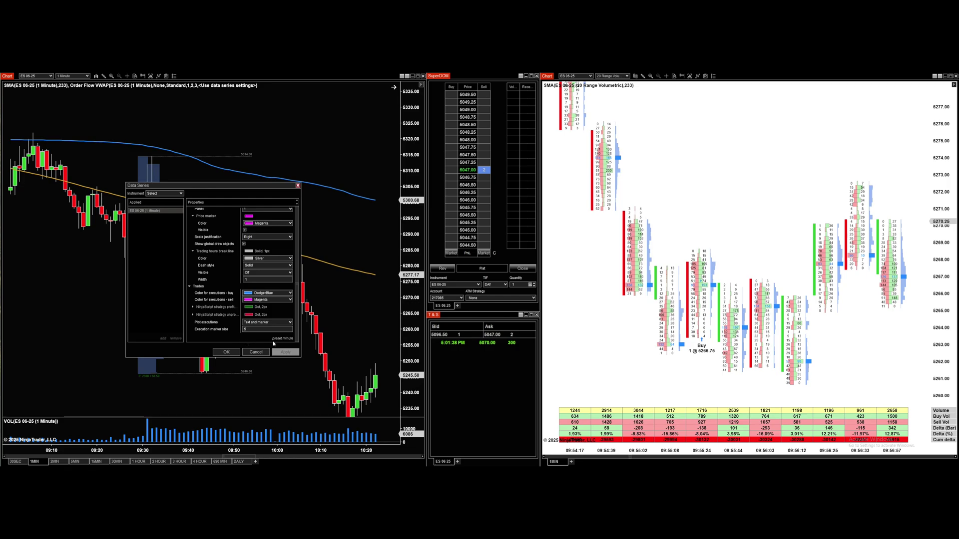
scroll(294, 331, "up", 10)
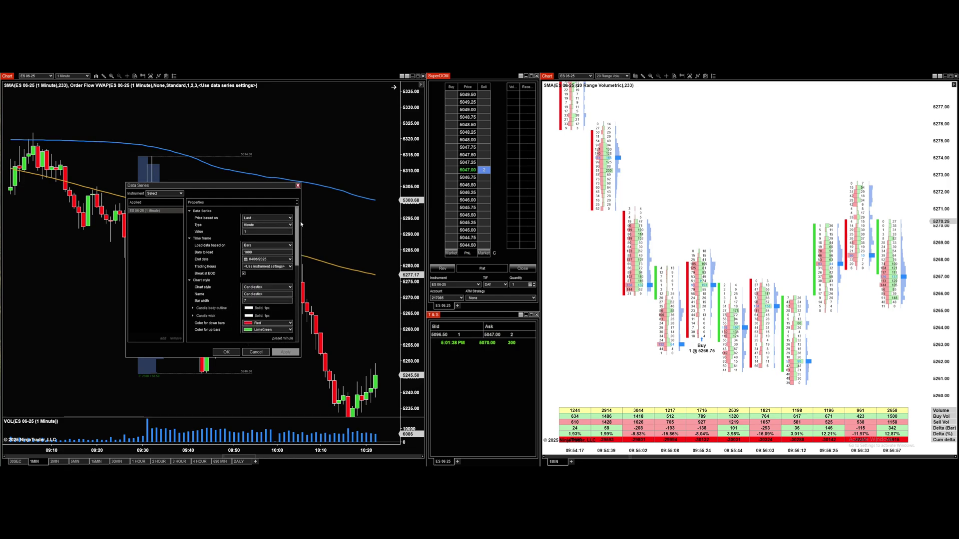
left_click(226, 352)
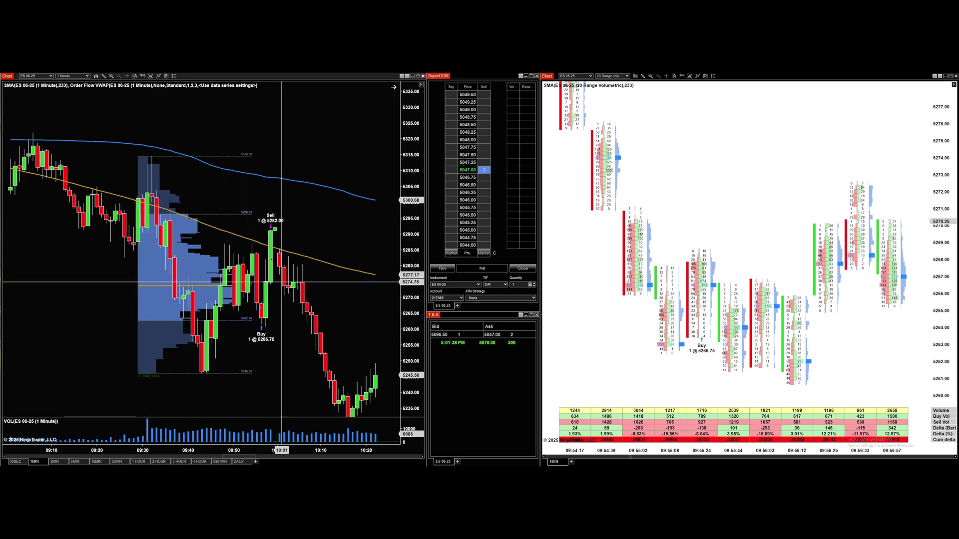
Open the one-minute chart's properties and review the right side margin and the horizontal and vertical grid line settings.
right_click(411, 184)
left_click(391, 174)
right_click(391, 175)
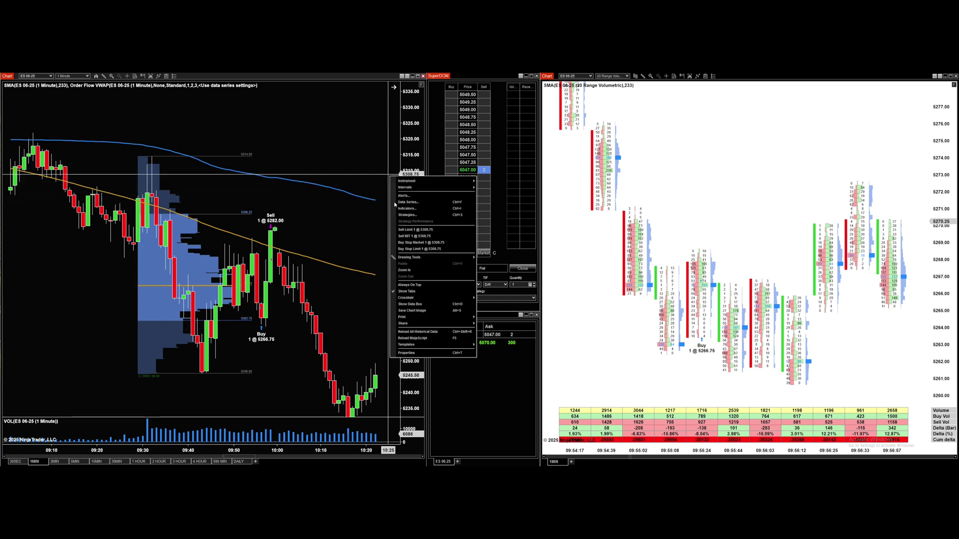
left_click(420, 354)
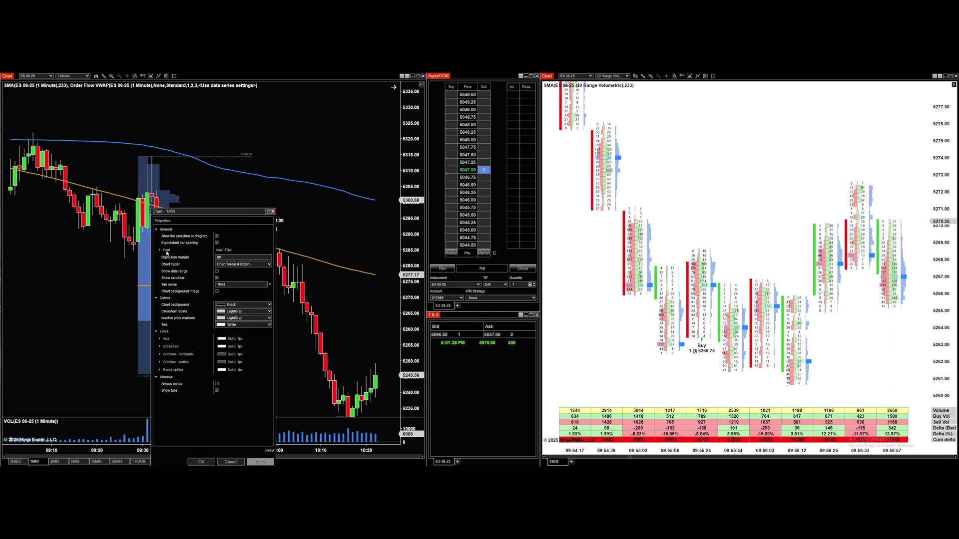
left_click(220, 257)
left_click(160, 355)
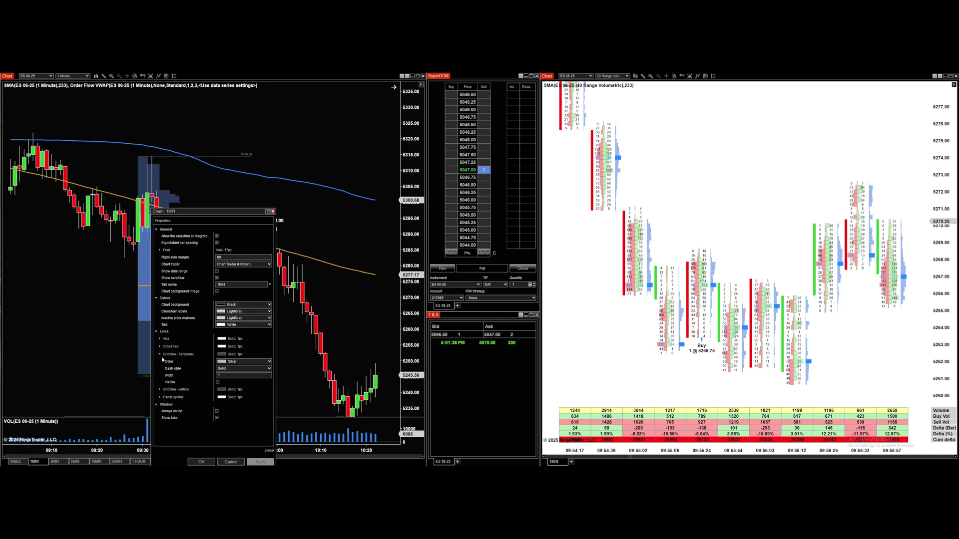
left_click(160, 355)
left_click(160, 363)
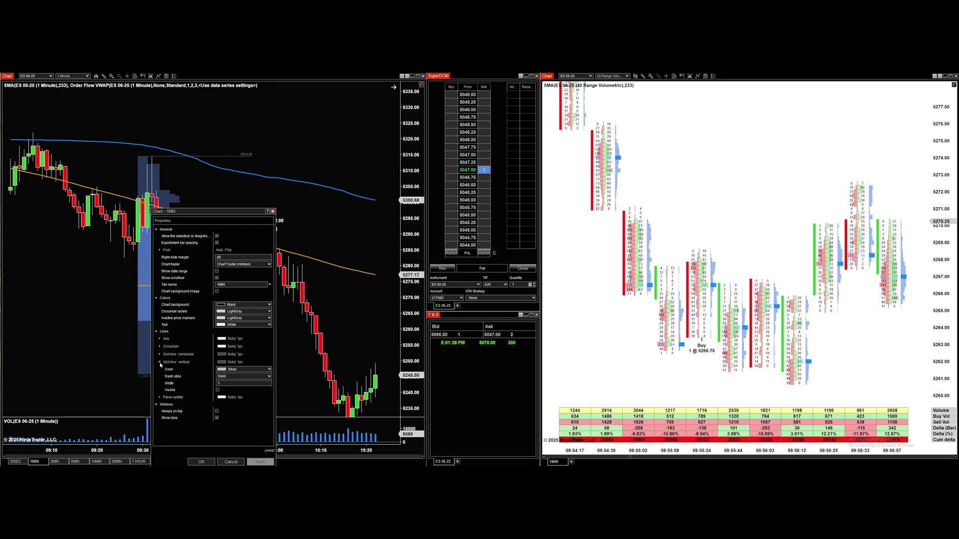
left_click(172, 364)
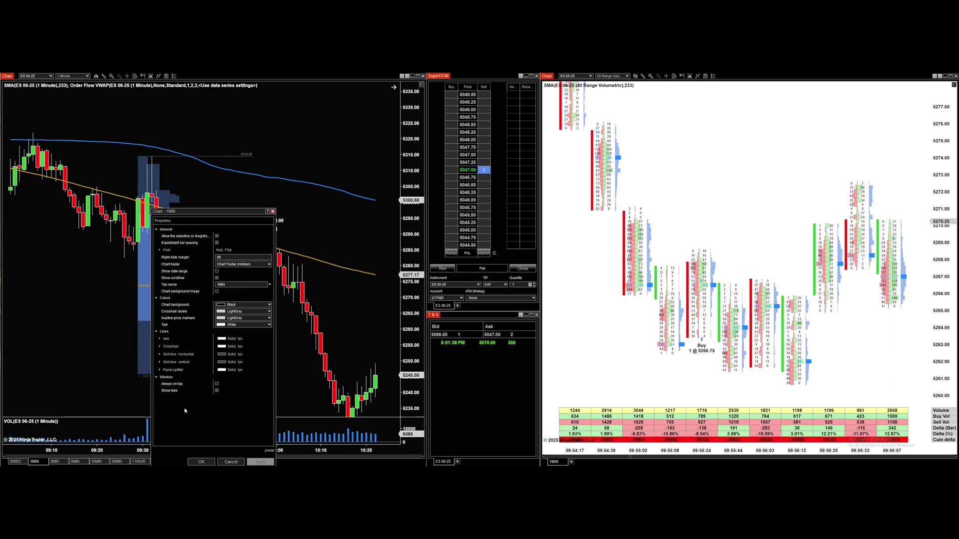
left_click(203, 462)
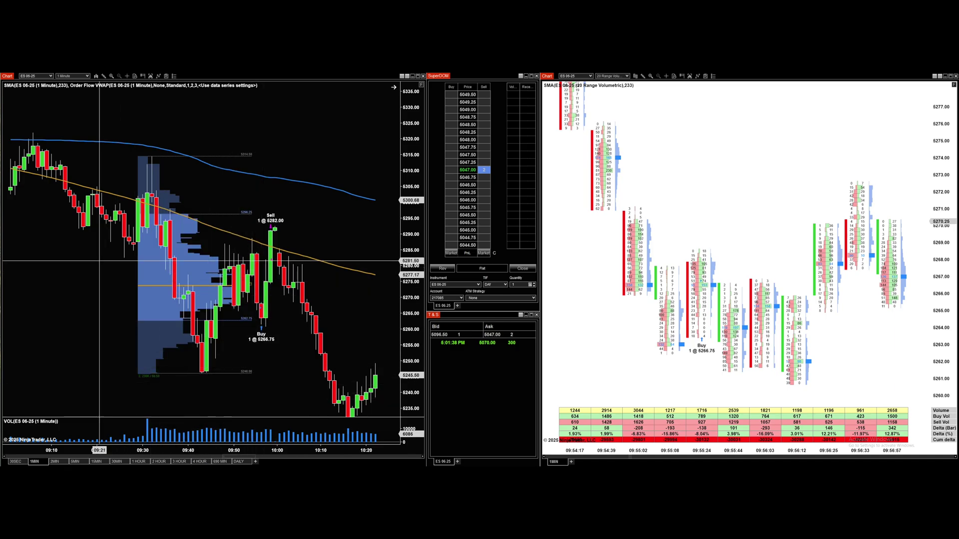
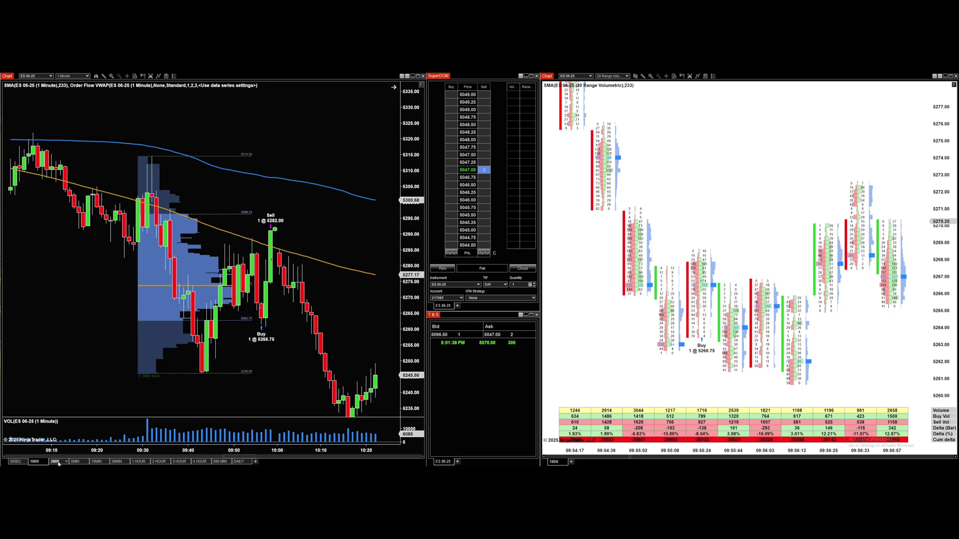
View the ES 06-25 chart on the 2, 5, 15 and 30 minute, 1 to 4 hour and 690 minute time frames.
left_click(58, 462)
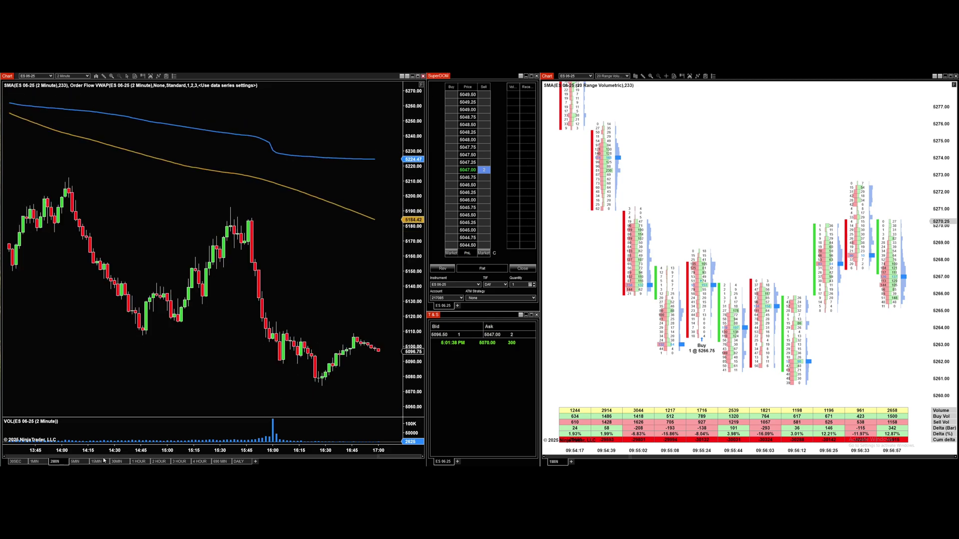
left_click(75, 462)
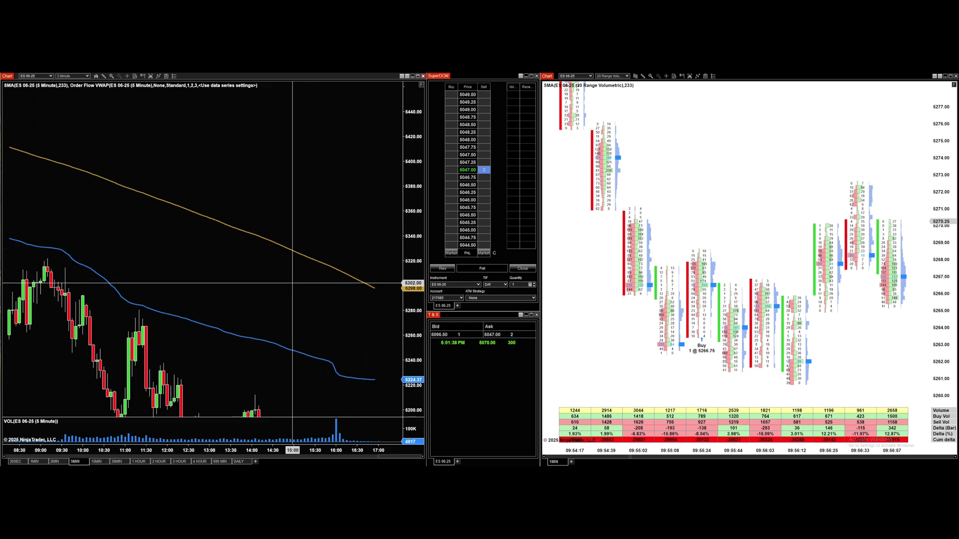
left_click(96, 462)
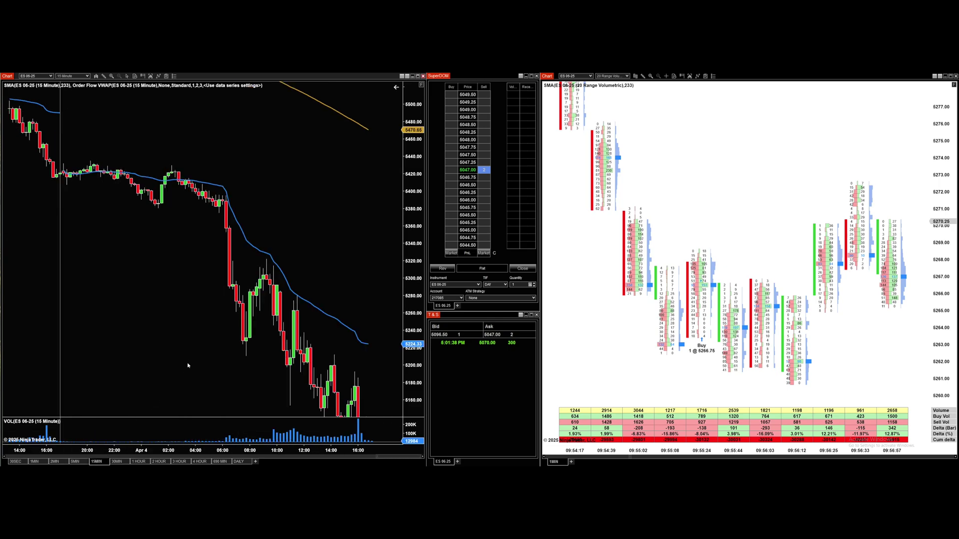
left_click(117, 462)
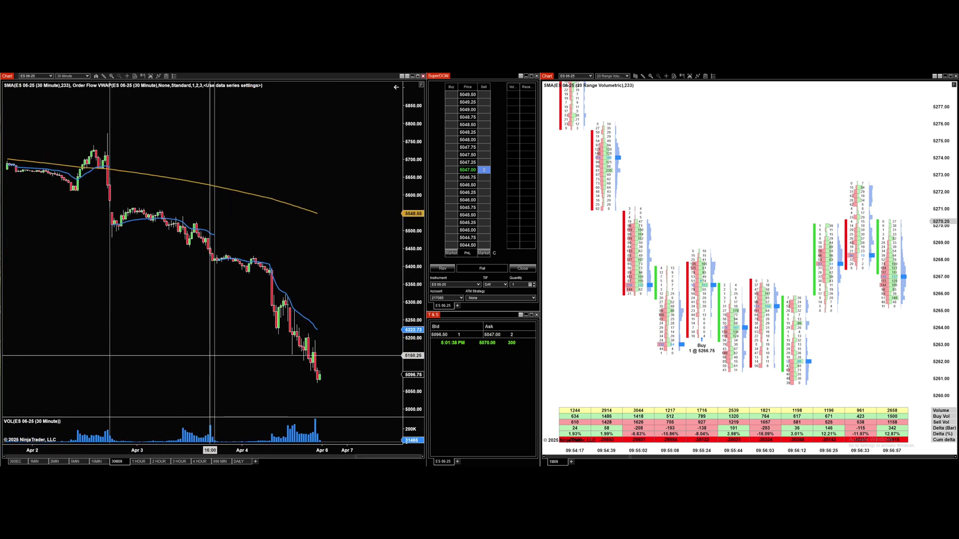
left_click(138, 462)
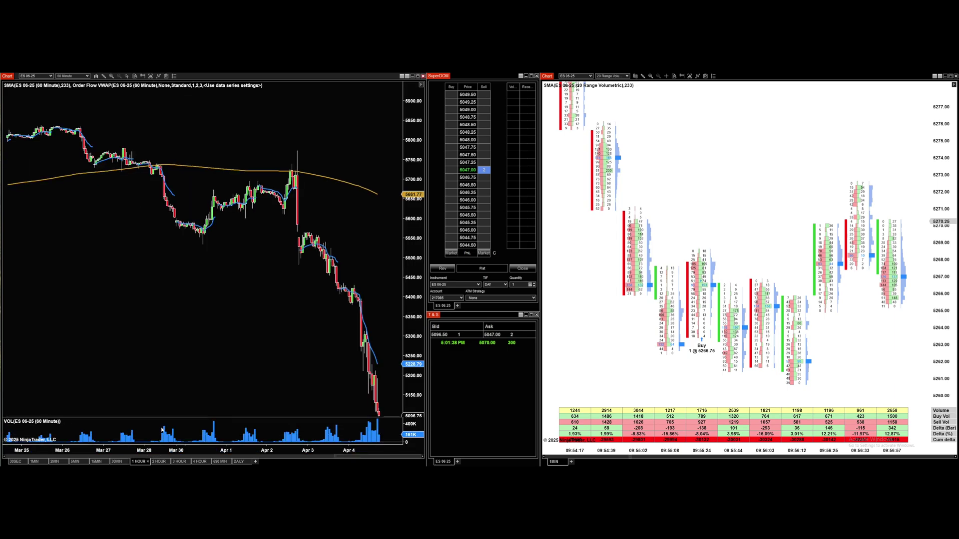
scroll(192, 307, "down", 3)
left_click(159, 462)
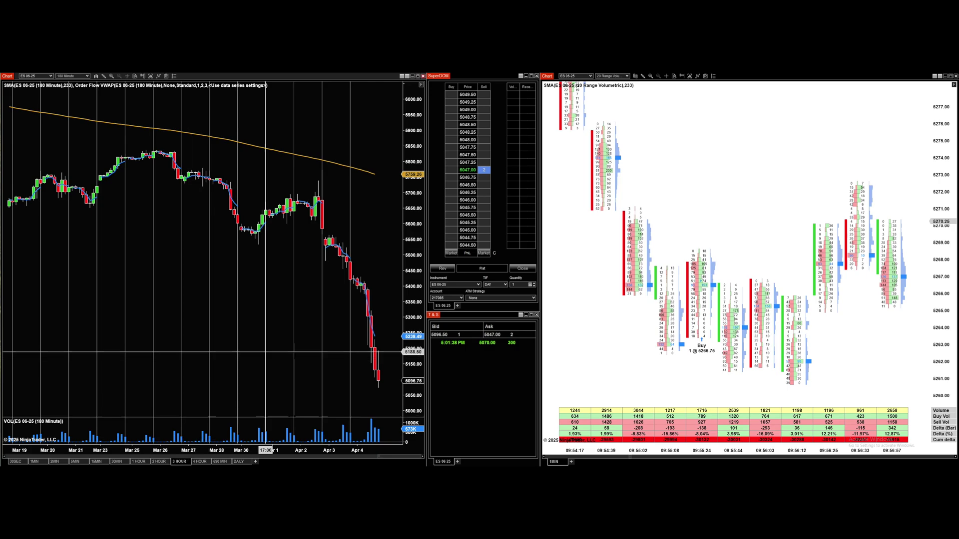
left_click(181, 462)
left_click(199, 462)
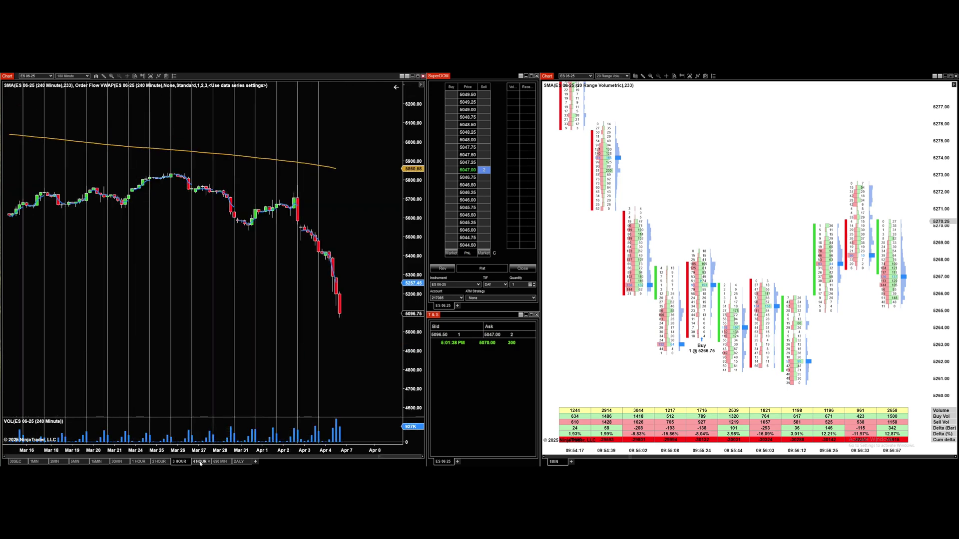
left_click(218, 462)
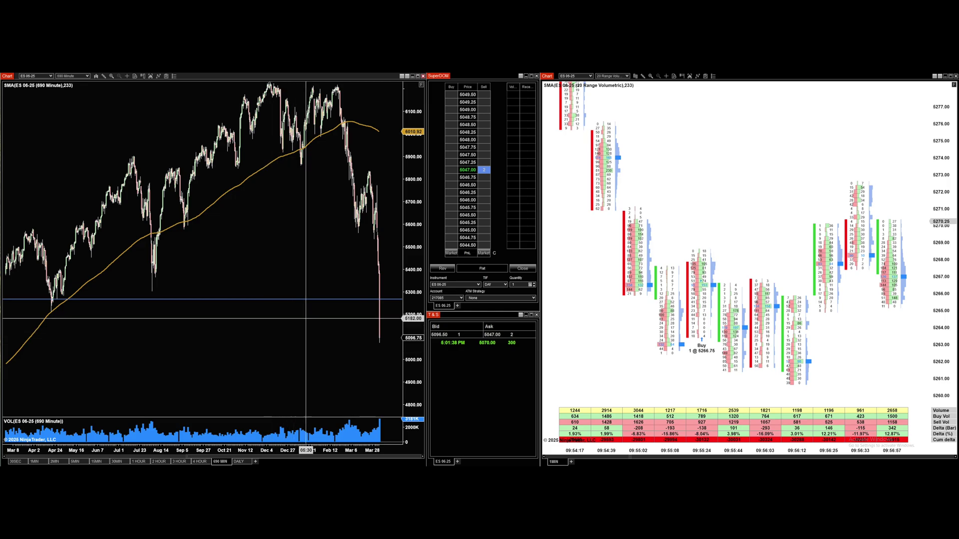
left_click_drag(407, 195, 407, 251)
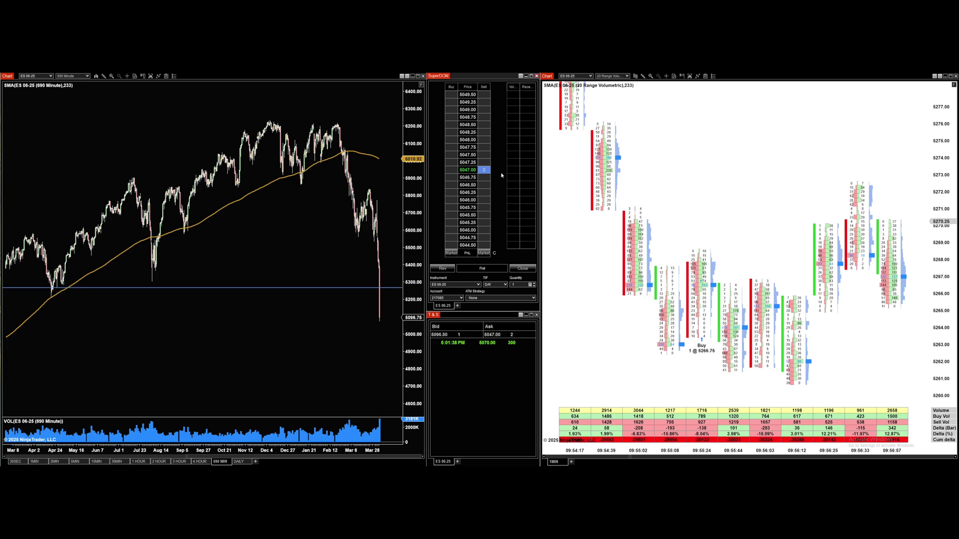
Look through lower and higher prices on the SuperDOM's ES 06-25 price ladder.
scroll(464, 191, "down", 5)
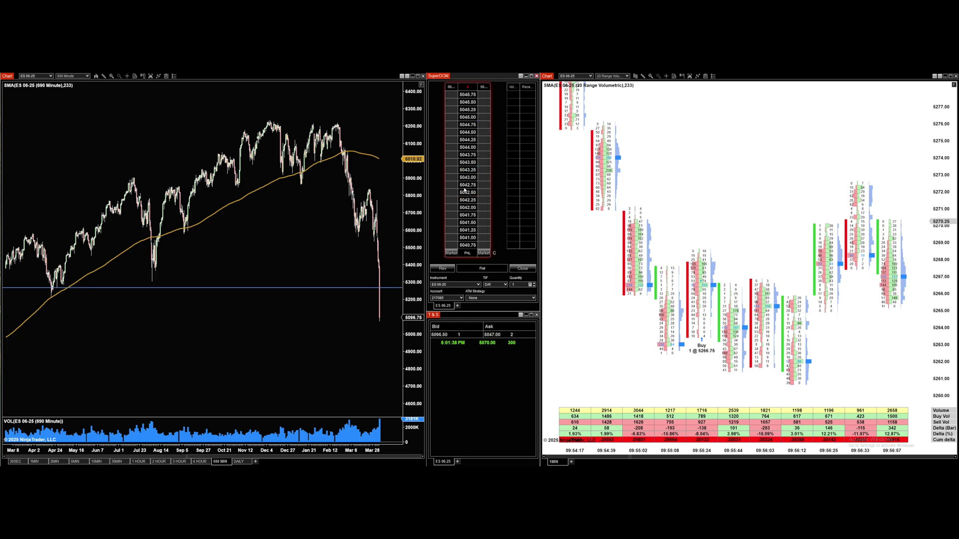
scroll(465, 190, "up", 4)
scroll(465, 154, "up", 1)
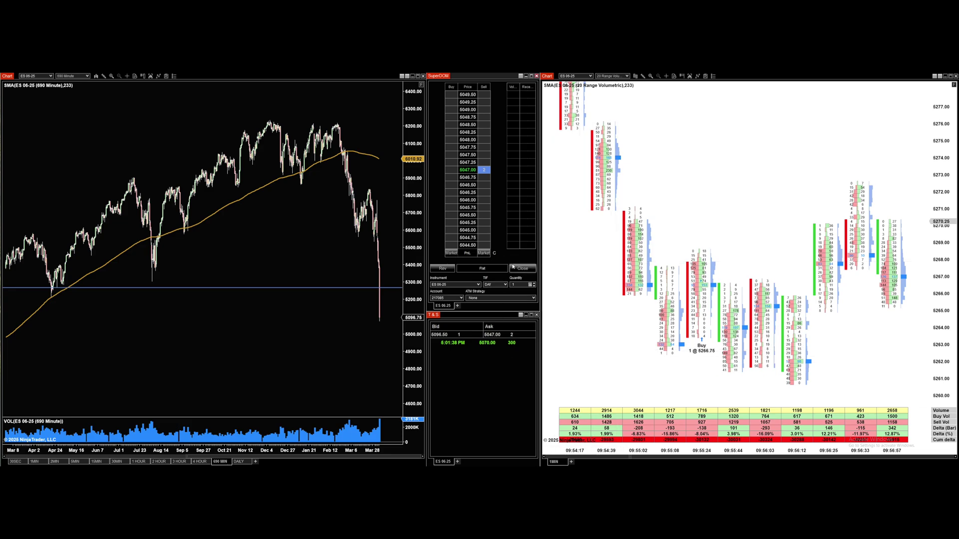
Review the buy and sell order options available at different prices on the 20 Range Volumetric chart.
right_click(605, 271)
key("Escape")
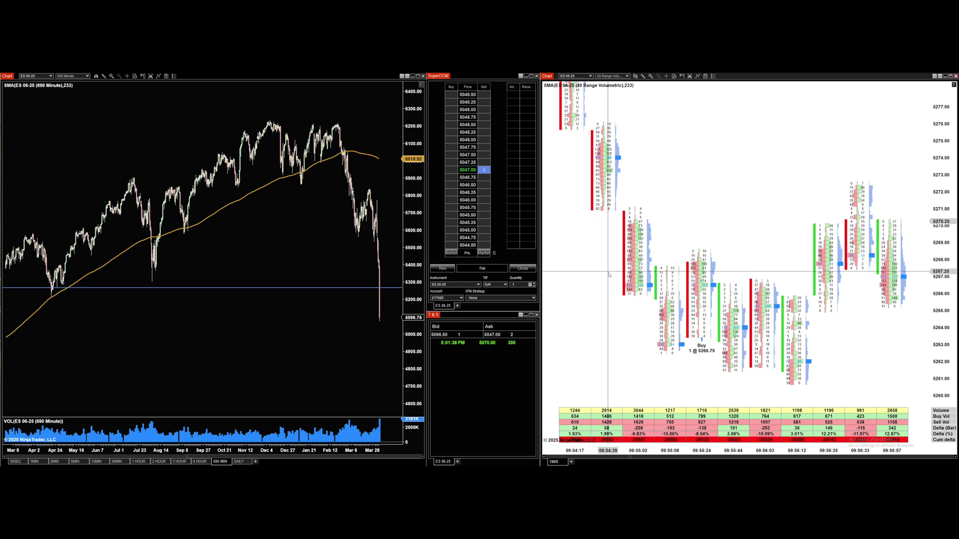
right_click(608, 272)
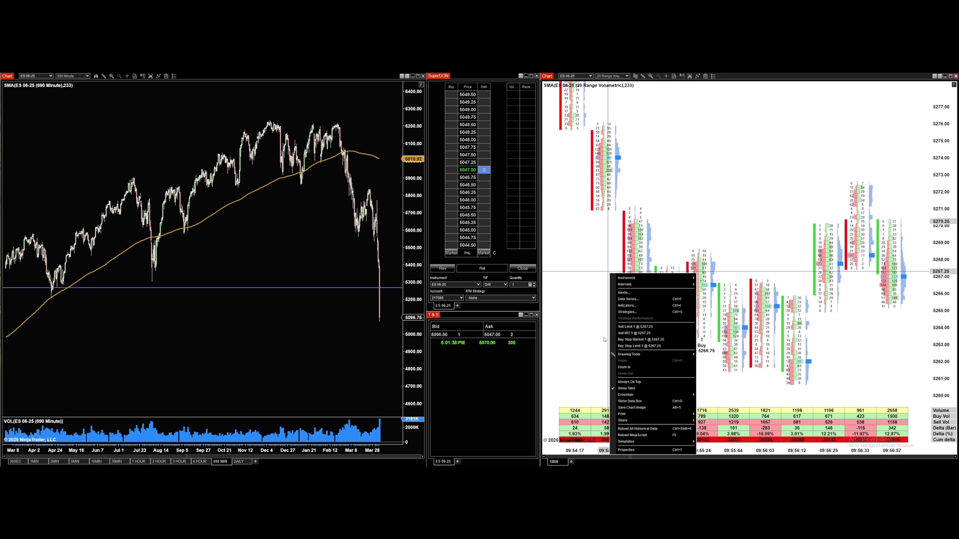
left_click(632, 345)
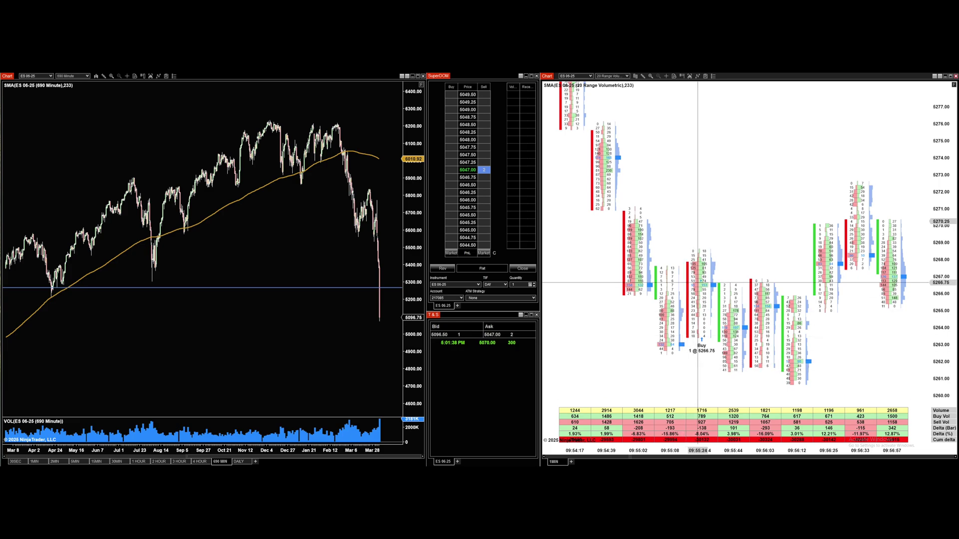
right_click(697, 357)
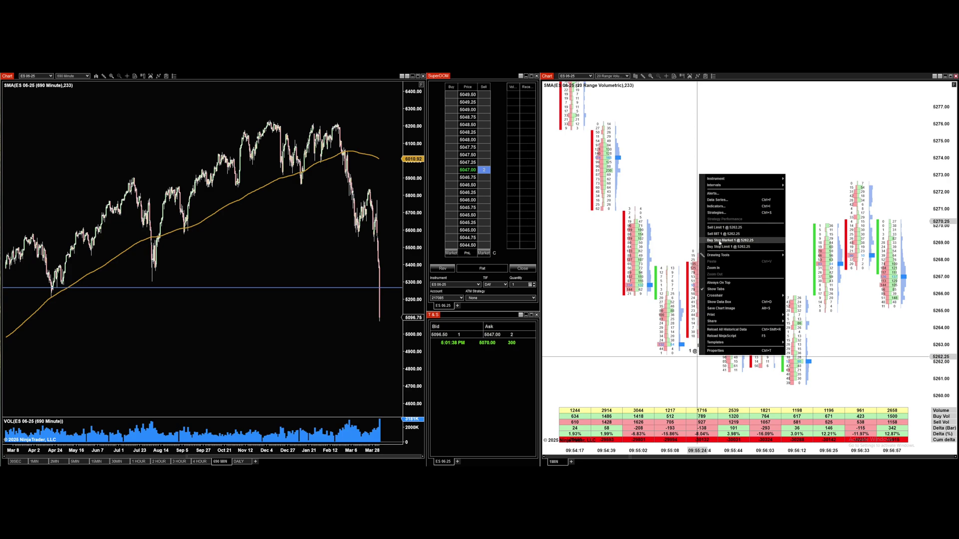
left_click(698, 357)
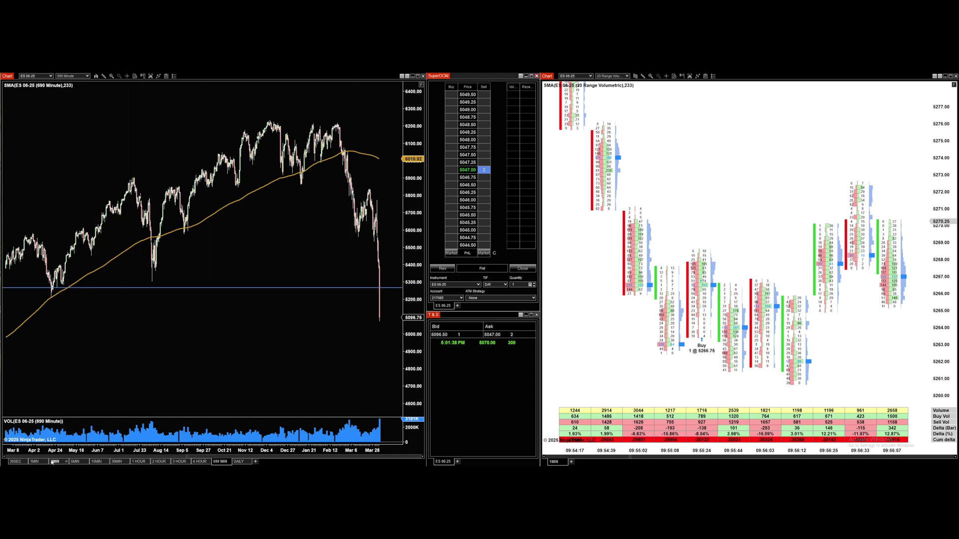
Show the 1 minute ES 06-25 chart and move the start of its volume profile to the 09:30 candle.
left_click(35, 461)
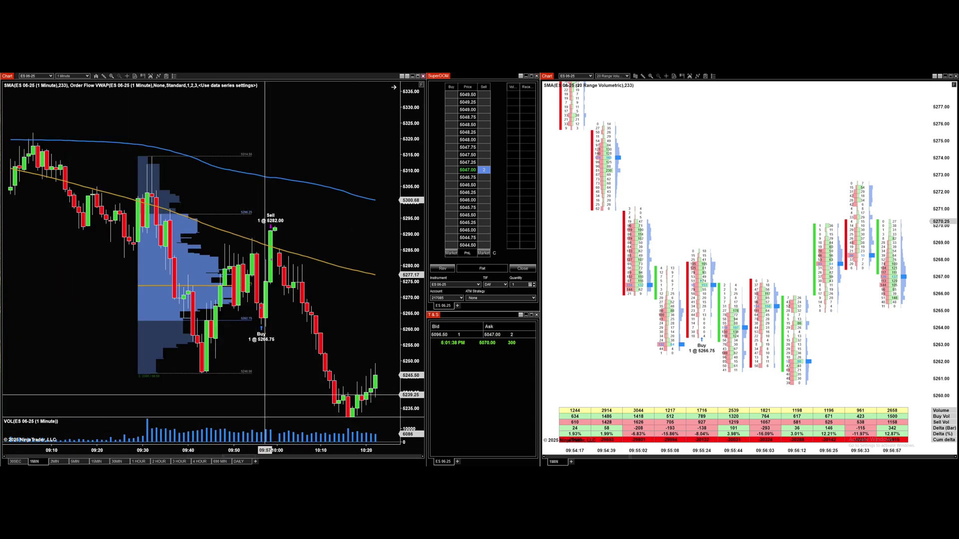
left_click(141, 304)
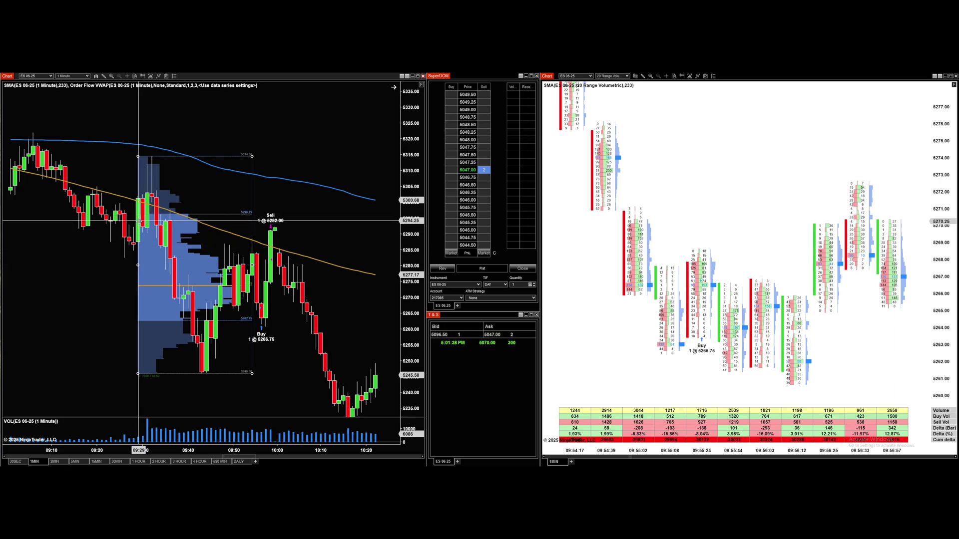
left_click(127, 269)
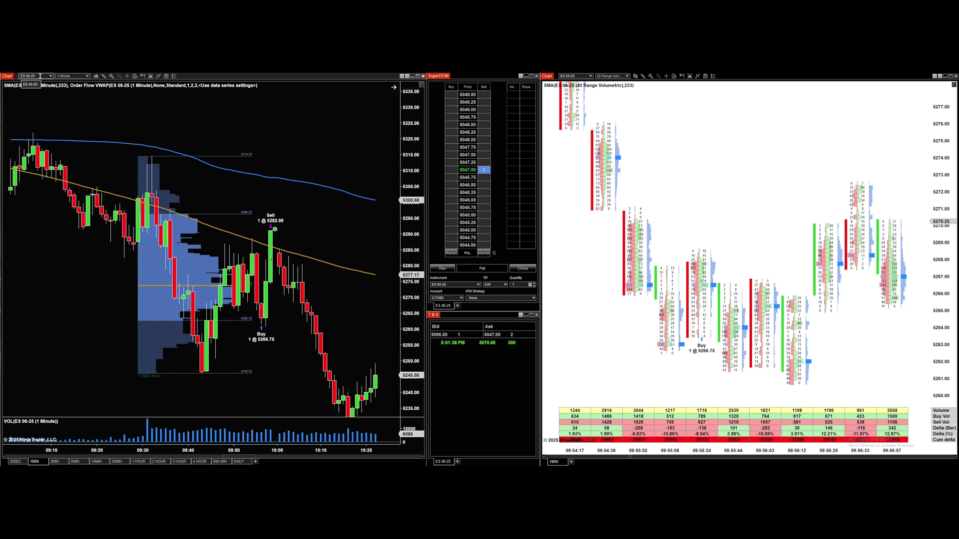
left_click(137, 304)
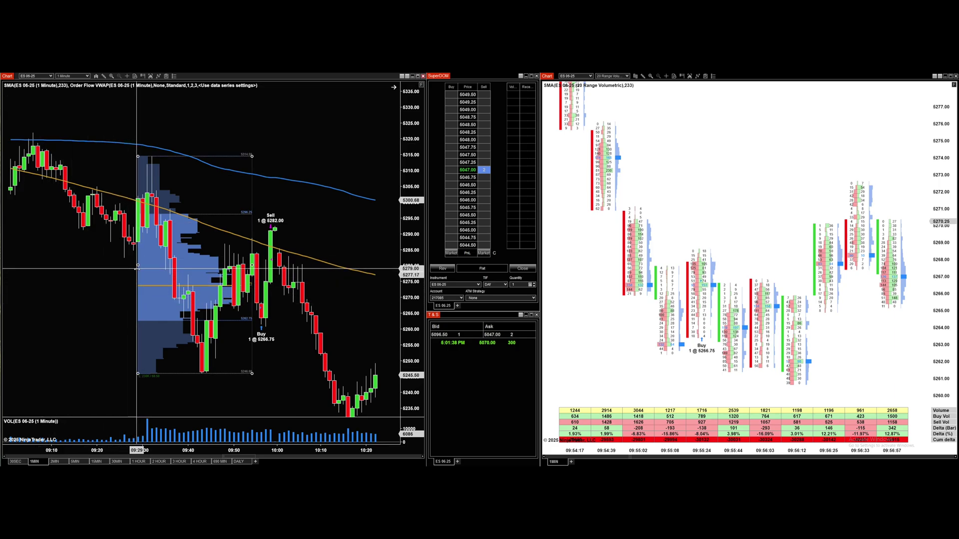
left_click(165, 291)
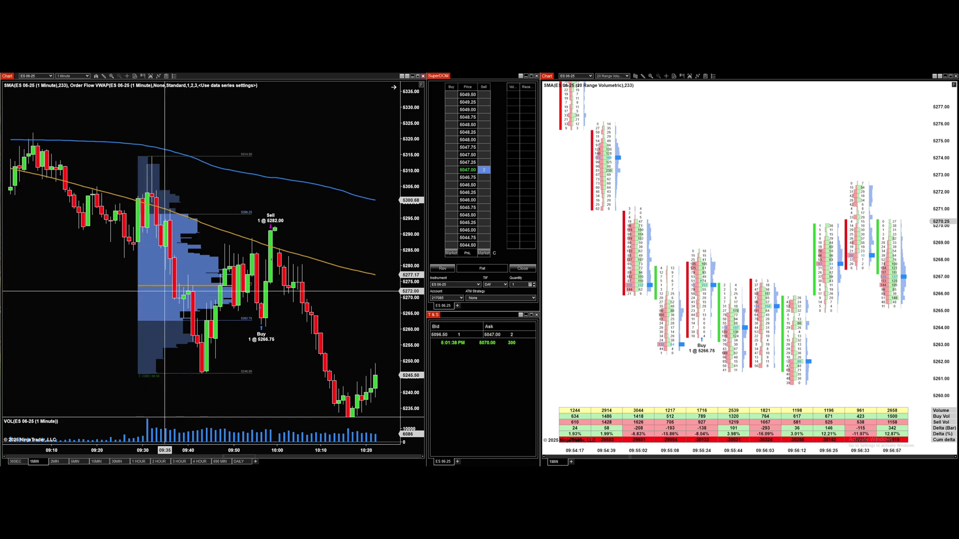
left_click_drag(138, 265, 144, 269)
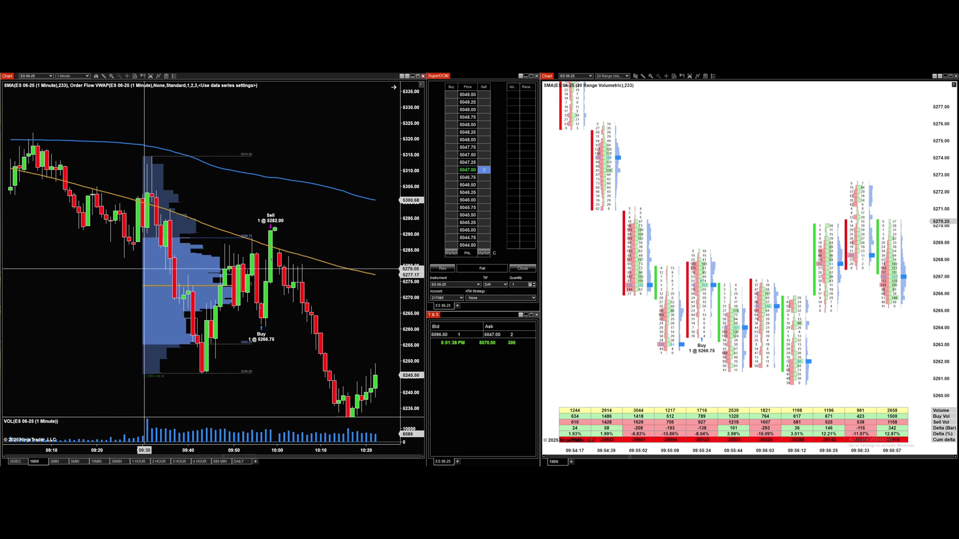
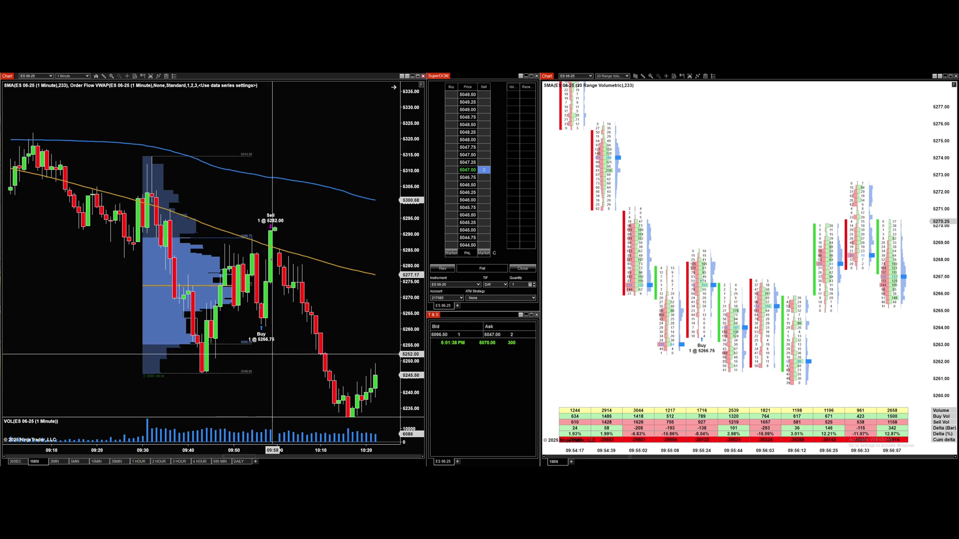
Extend the end of the volume profile to the candle with the Sell marker.
left_click(159, 270)
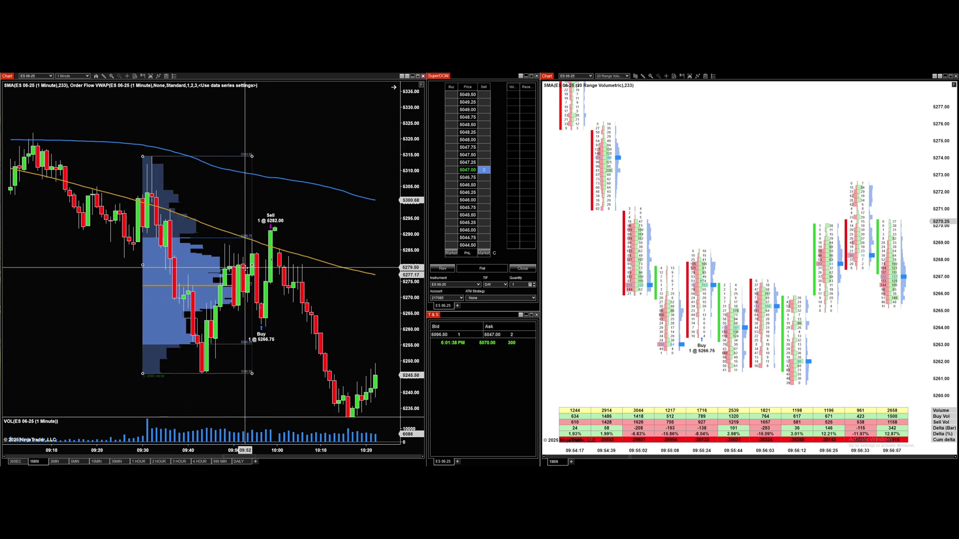
left_click_drag(251, 265, 270, 266)
scroll(262, 300, "up", 5)
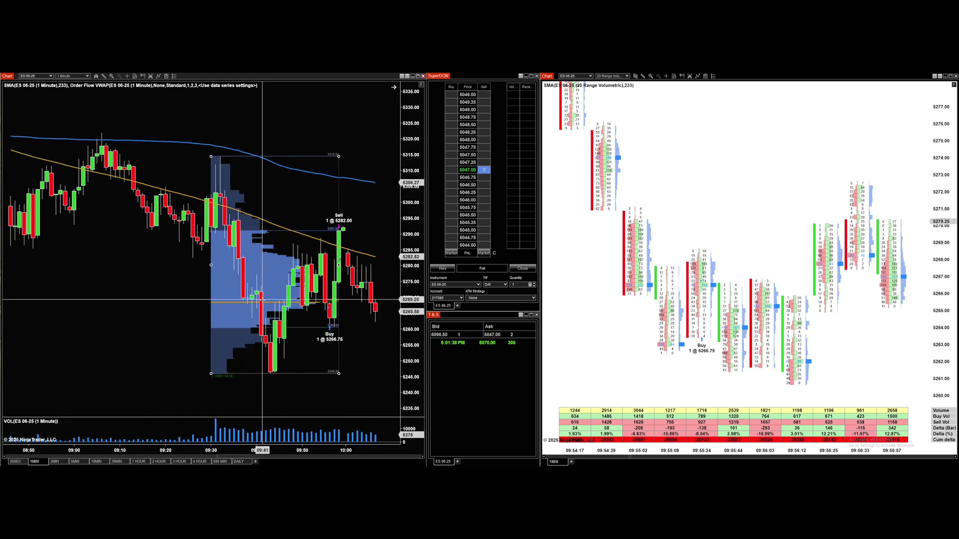
scroll(262, 300, "up", 3)
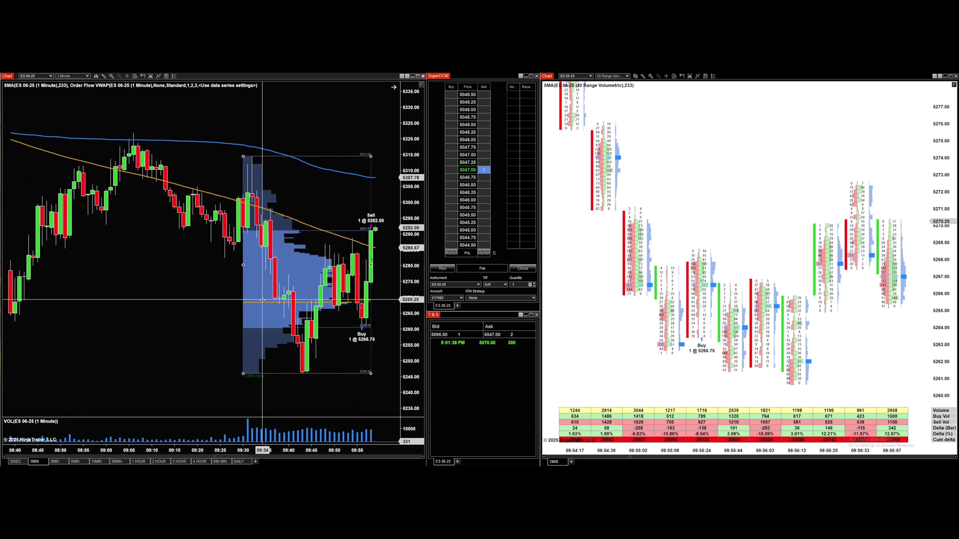
scroll(262, 300, "up", 1)
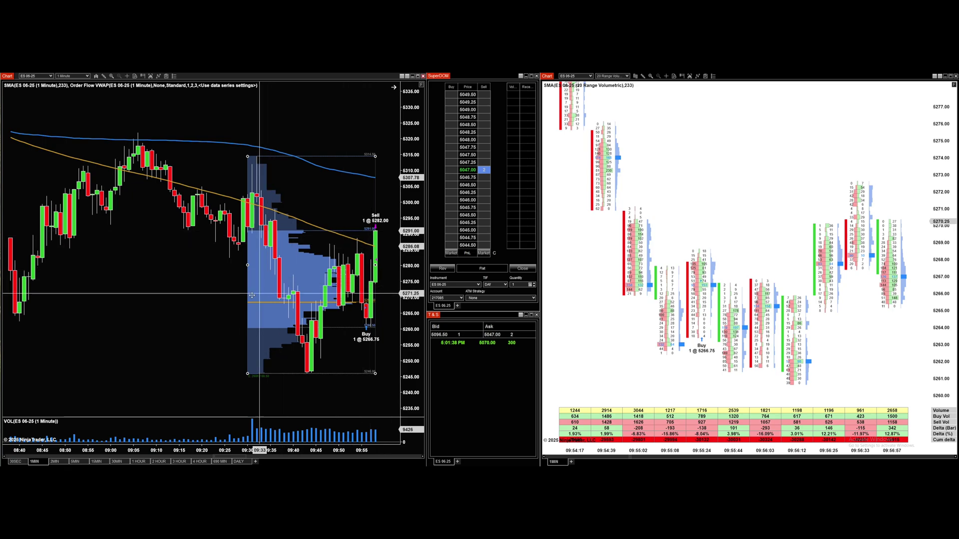
Stretch the end of the volume profile past the Sell marker to about 10:16.
scroll(203, 301, "down", 5)
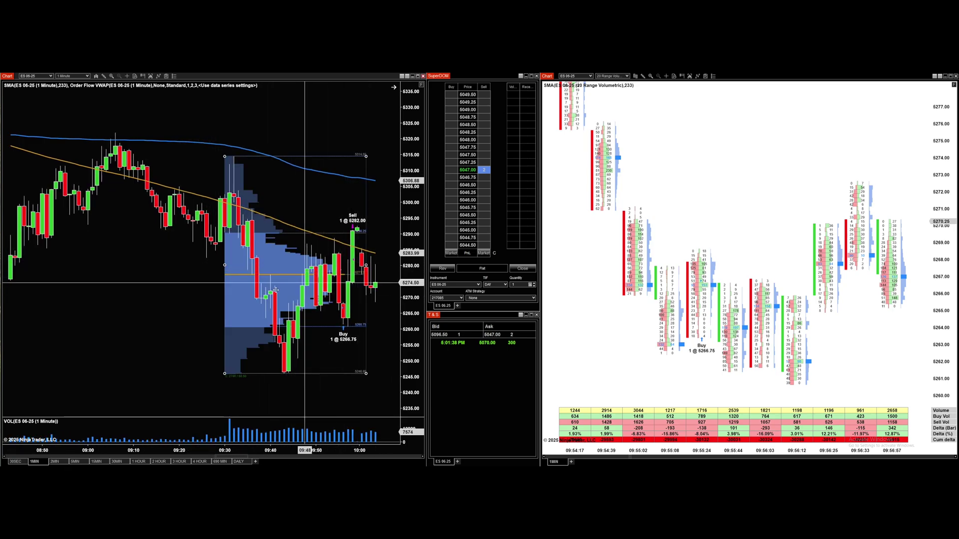
scroll(310, 267, "down", 6)
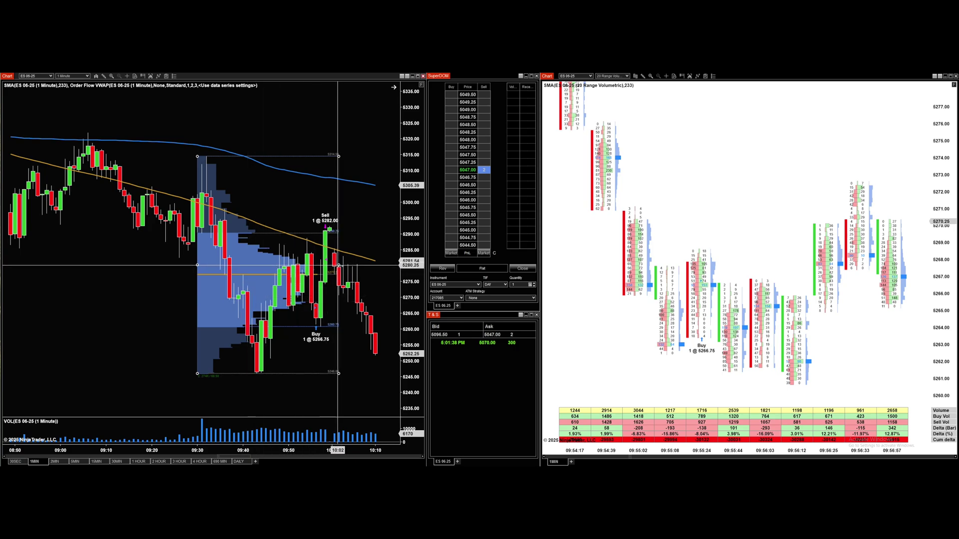
left_click_drag(339, 265, 371, 265)
scroll(279, 303, "down", 9)
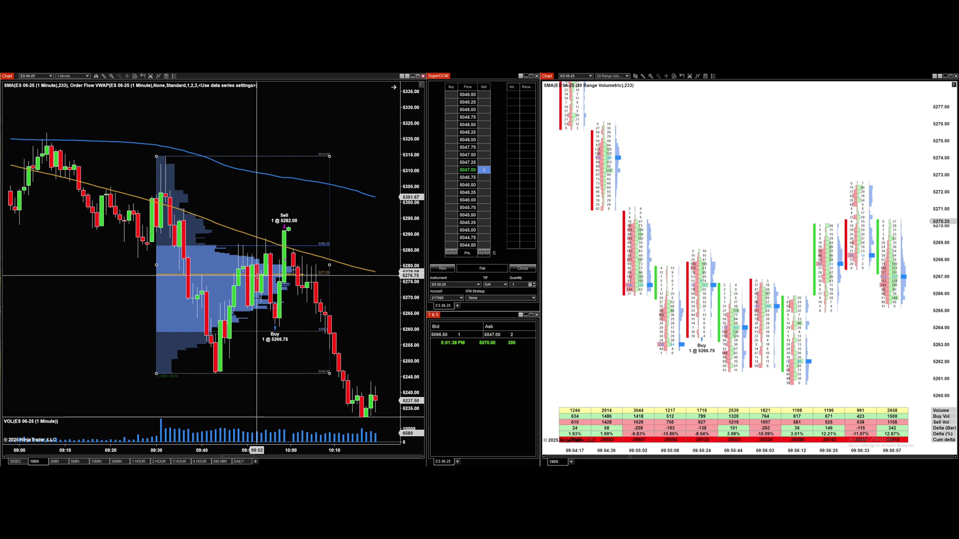
left_click_drag(329, 266, 361, 265)
Pull the end of the volume profile back to the candle with the Buy marker, at about 09:56.
left_click_drag(121, 376, 116, 306)
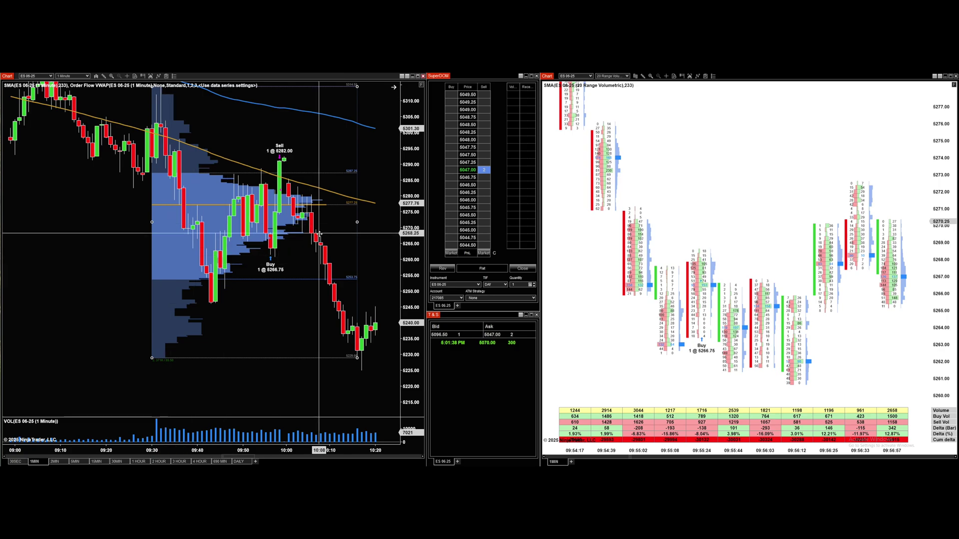
left_click(356, 222)
left_click_drag(357, 222, 269, 227)
left_click(286, 258)
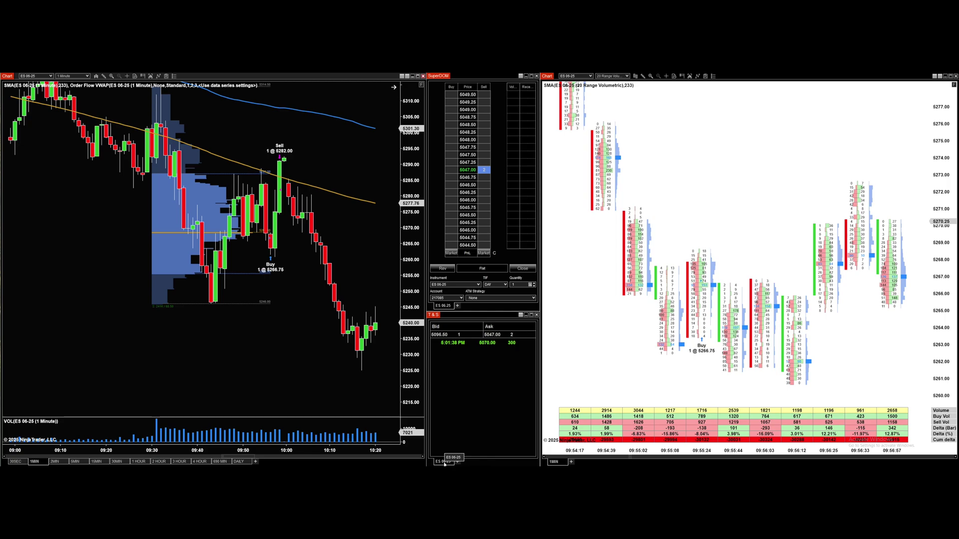
Open the Time & Sales properties, review the general, color and column settings, and accept them.
right_click(470, 383)
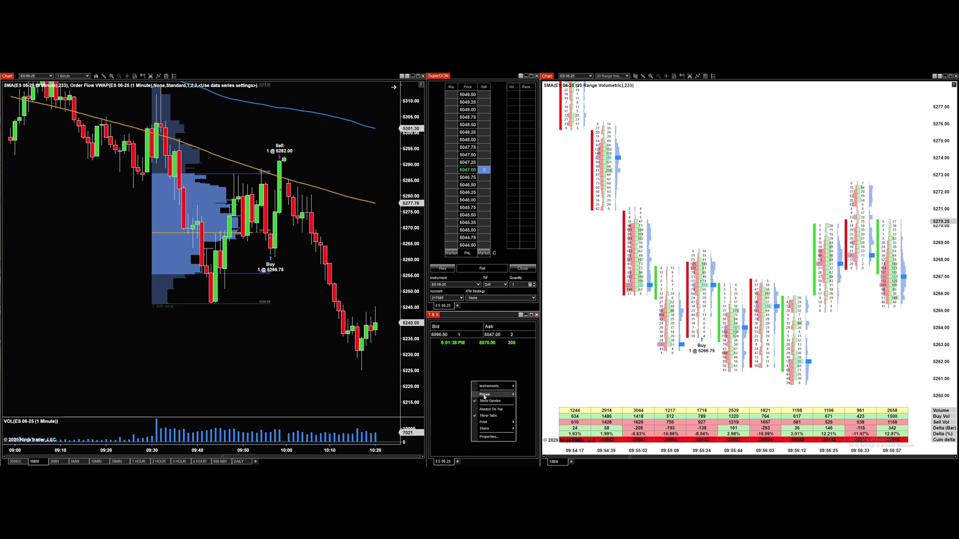
left_click(489, 438)
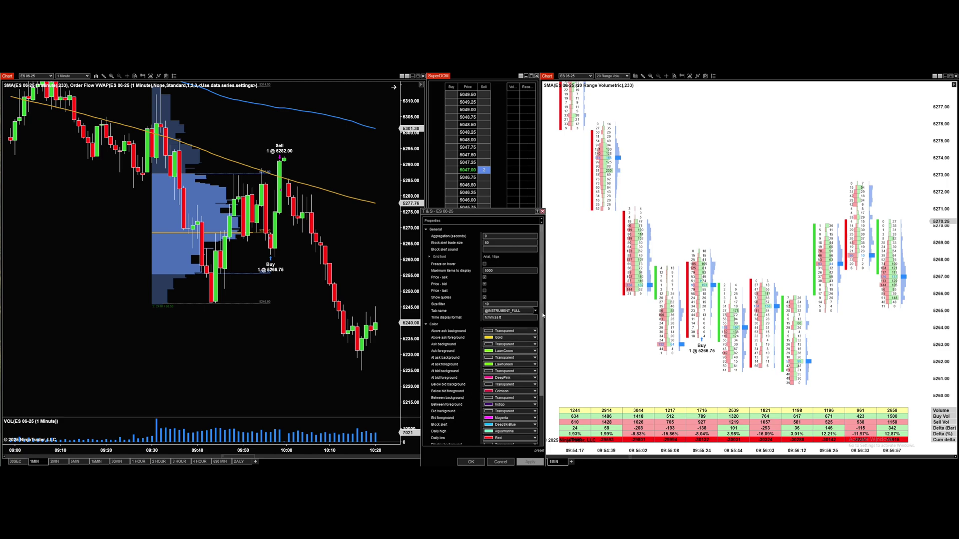
scroll(542, 314, "down", 2)
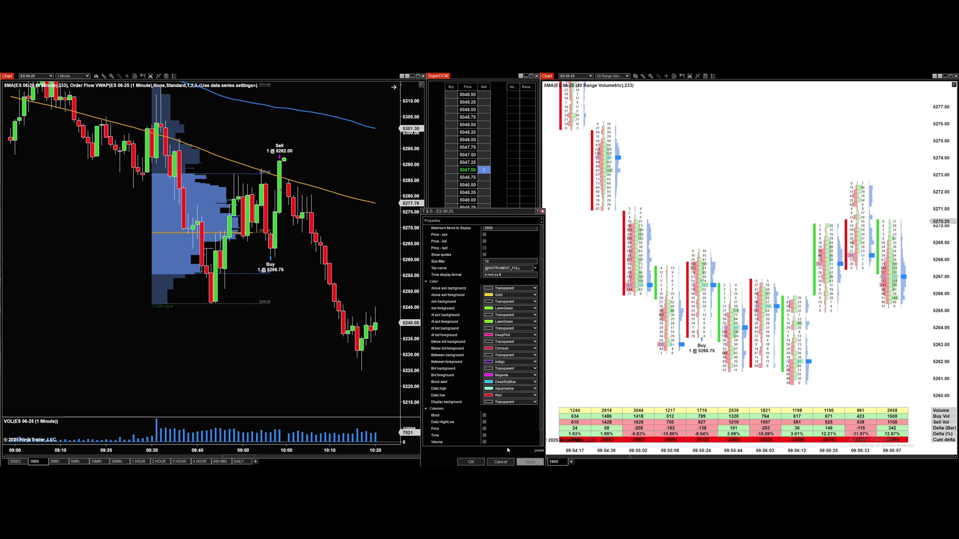
left_click(478, 463)
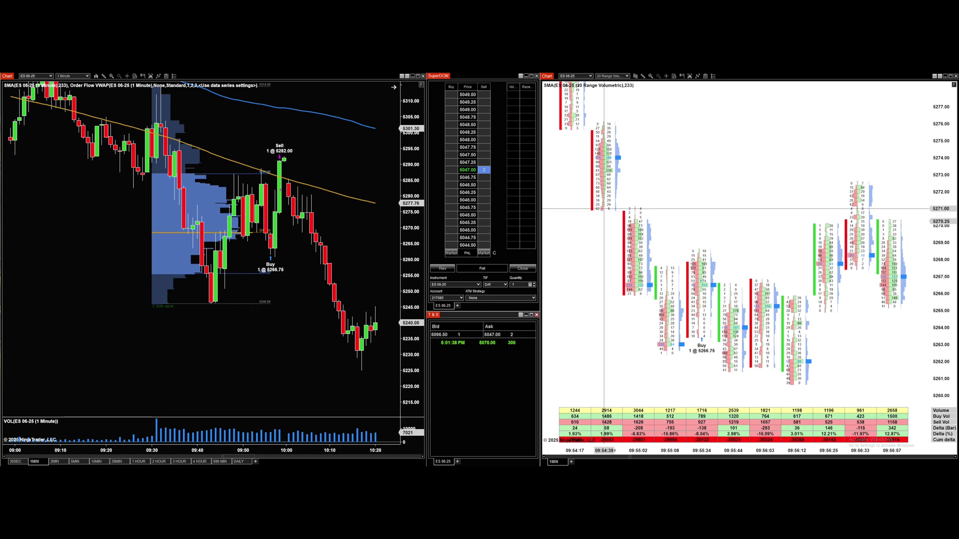
Open the volumetric chart's data series settings and review the base period type options, keeping Range.
right_click(646, 185)
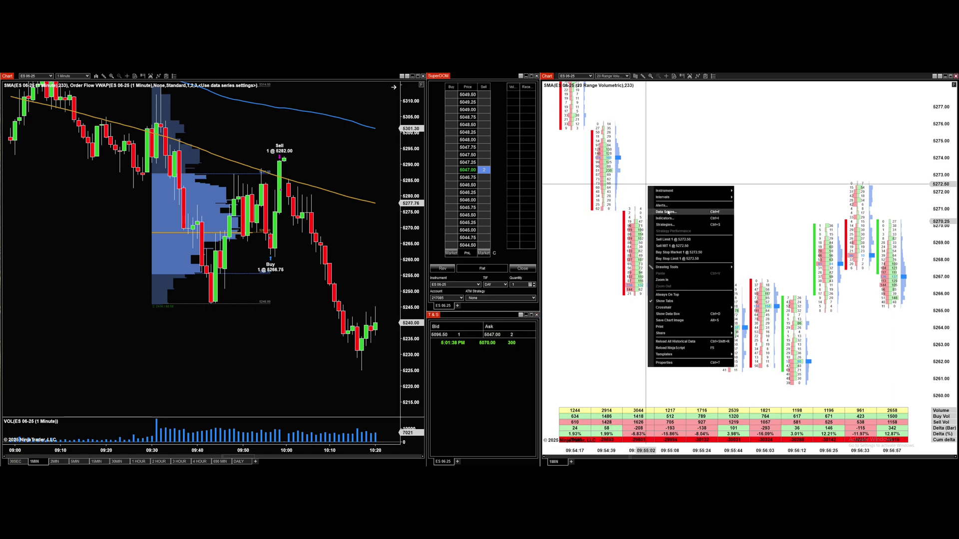
left_click(667, 212)
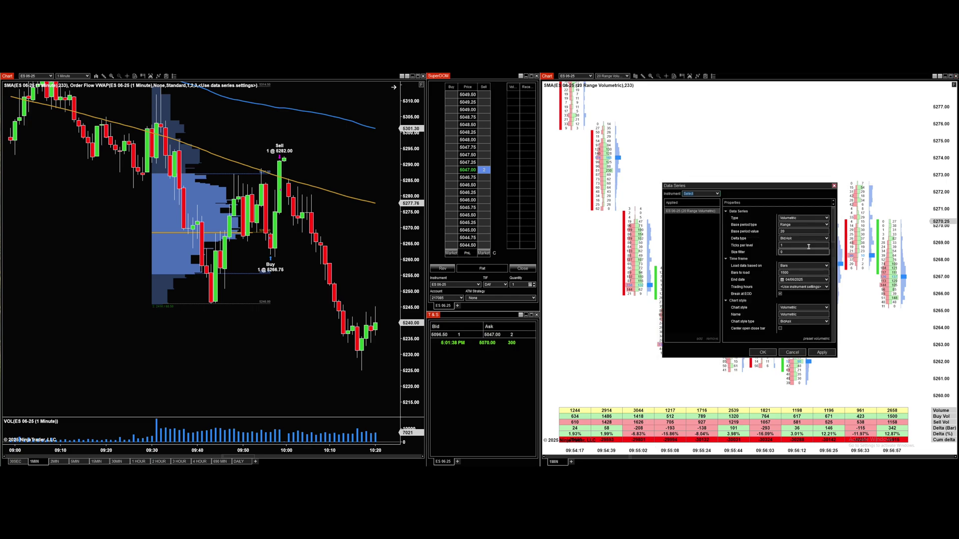
scroll(801, 220, "down", 1)
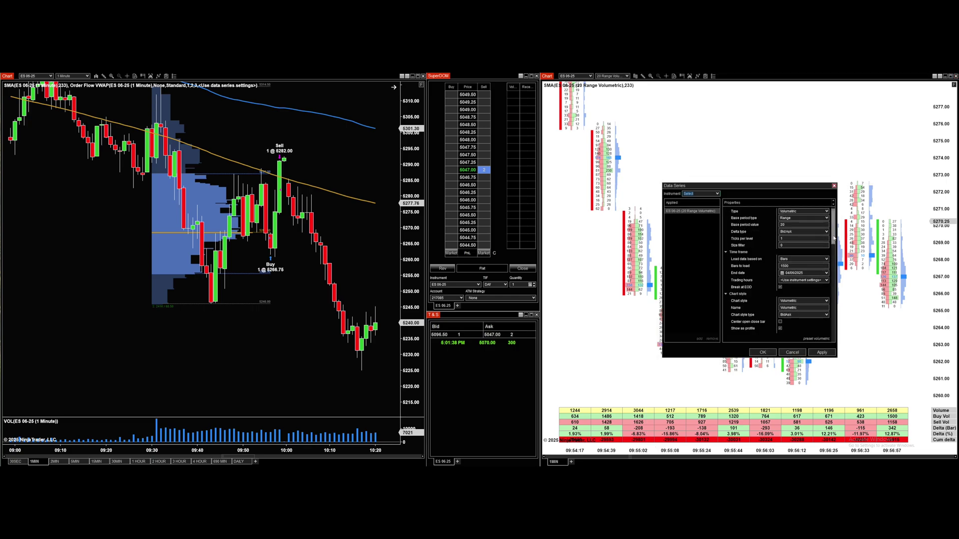
left_click(792, 218)
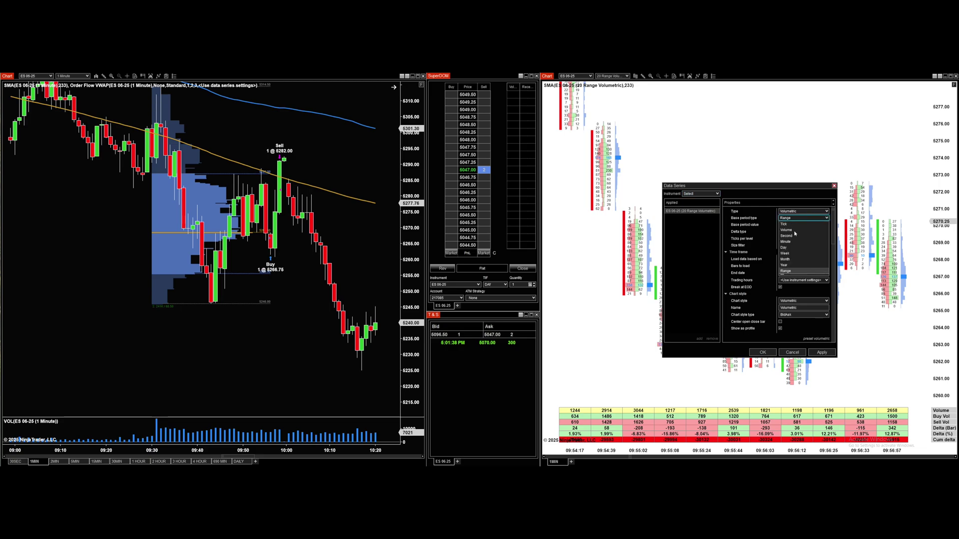
left_click(797, 272)
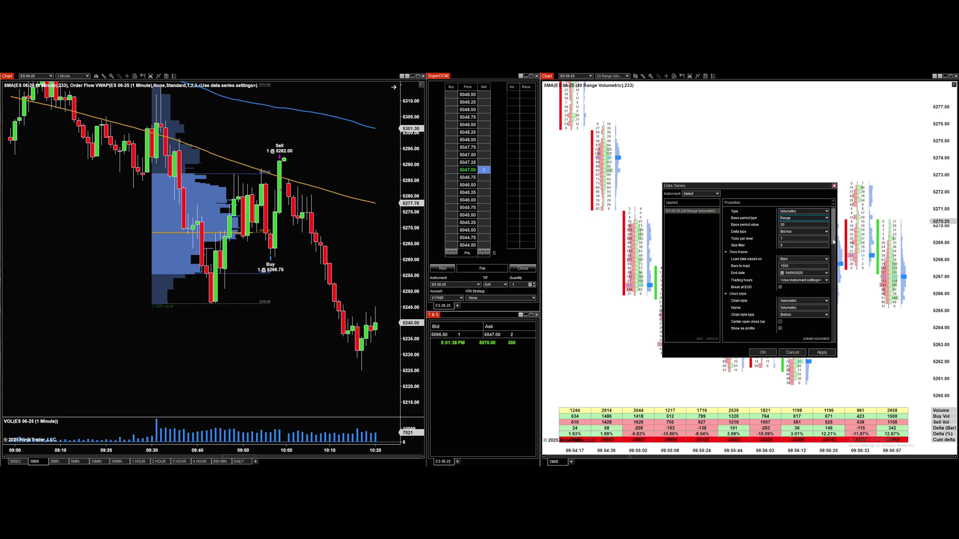
Set the volumetric chart's chart style type to Delta and apply it.
scroll(833, 246, "down", 1)
scroll(834, 246, "down", 5)
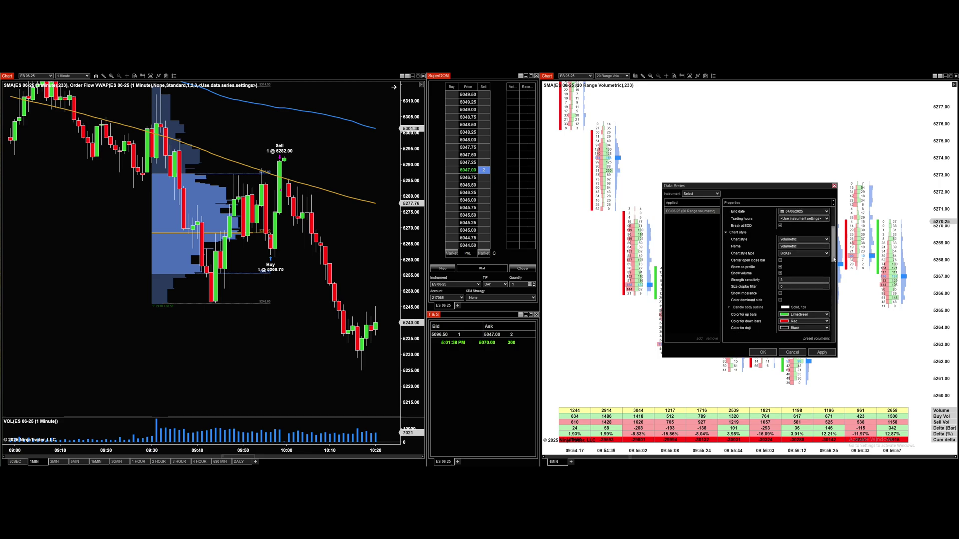
left_click(795, 254)
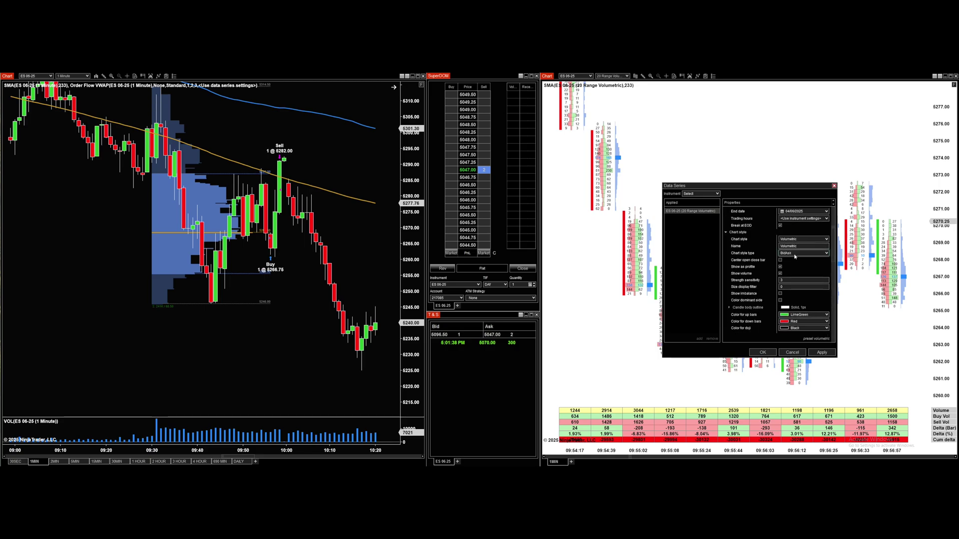
left_click(826, 341)
left_click(821, 352)
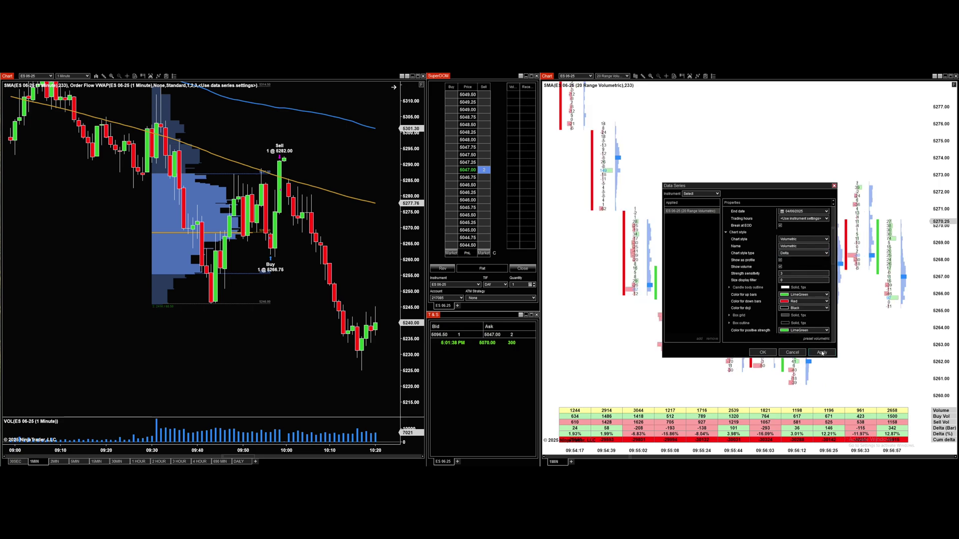
Close and reopen the volumetric chart's data series settings, set the chart style type to BidAsk, and apply it.
left_click(763, 353)
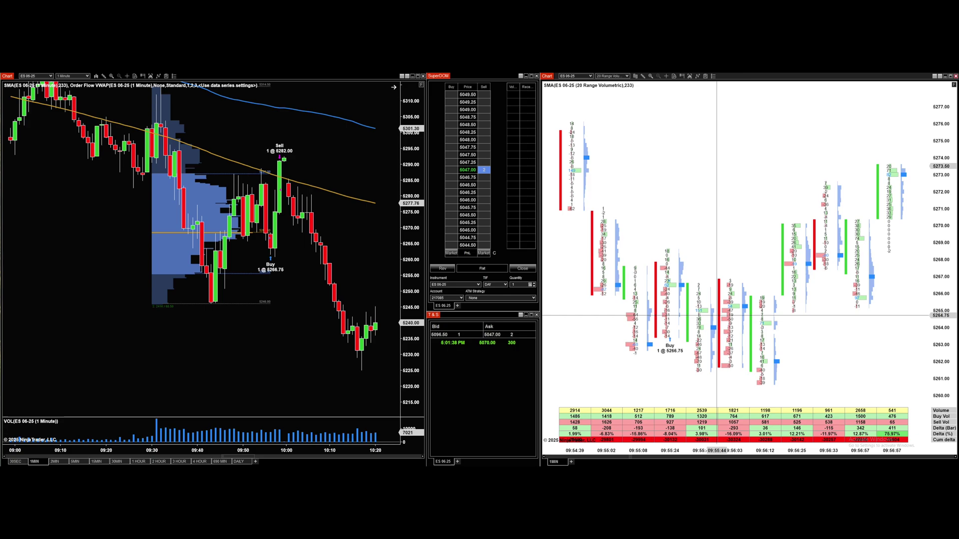
scroll(743, 240, "up", 1)
right_click(744, 239)
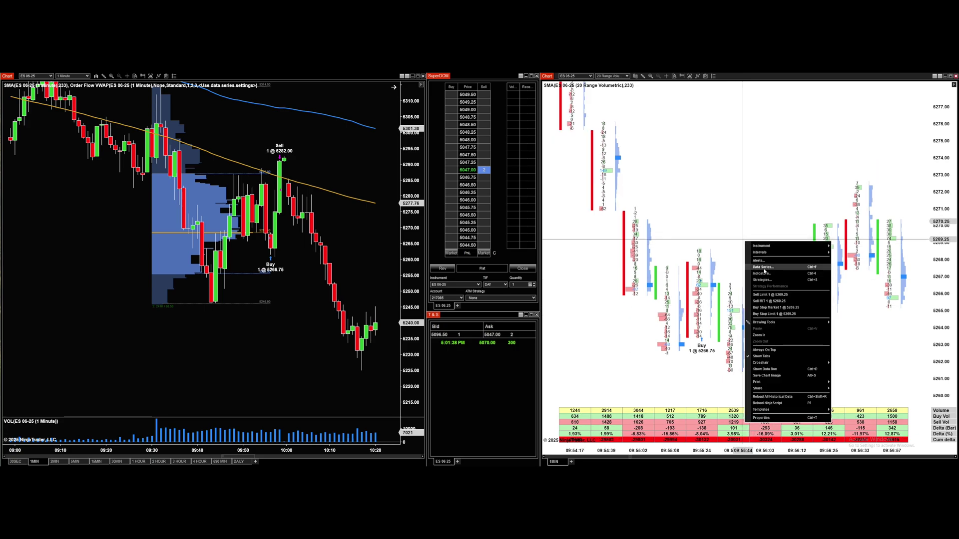
left_click(764, 268)
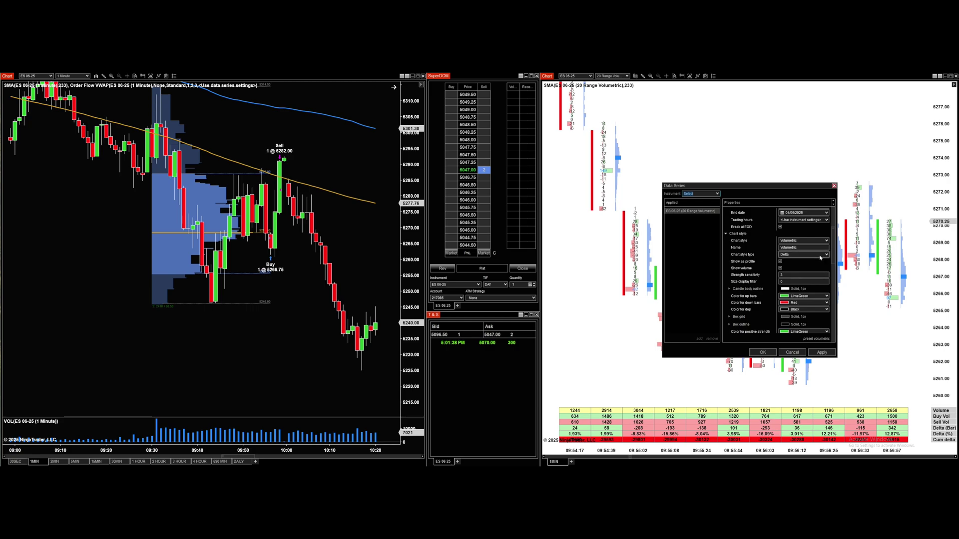
left_click(812, 255)
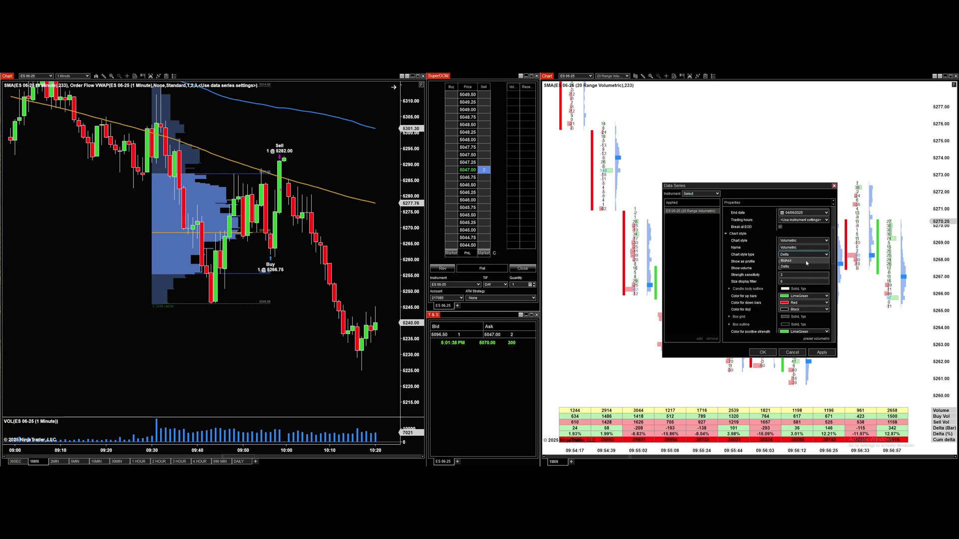
left_click(798, 265)
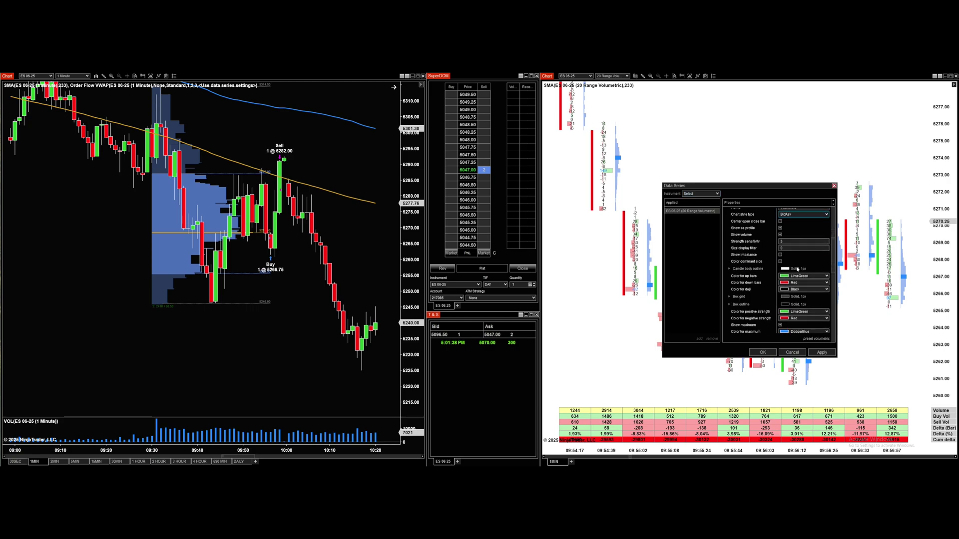
left_click(824, 353)
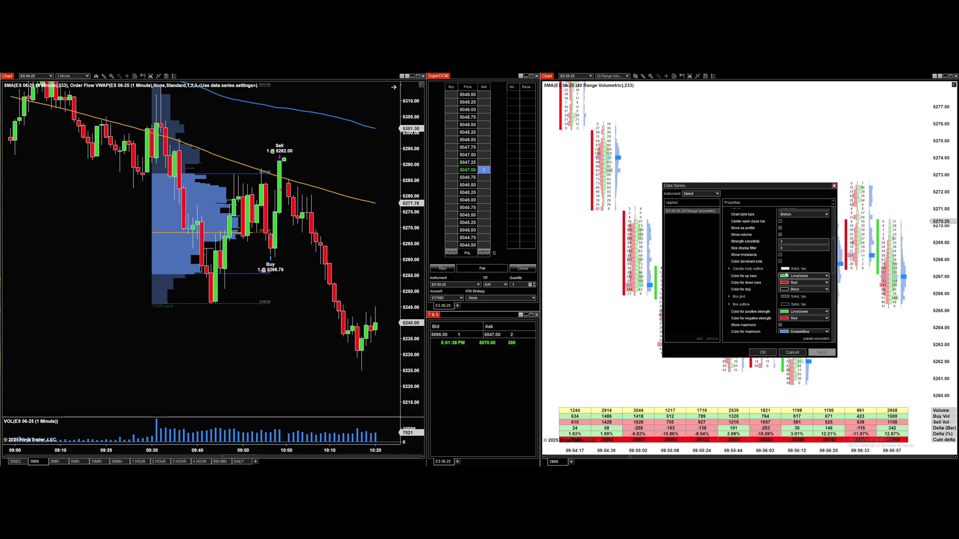
Review the remaining volumetric data series settings, covering imbalance, colors, bar statistics, visual and trades options, and accept them.
scroll(782, 257, "down", 1)
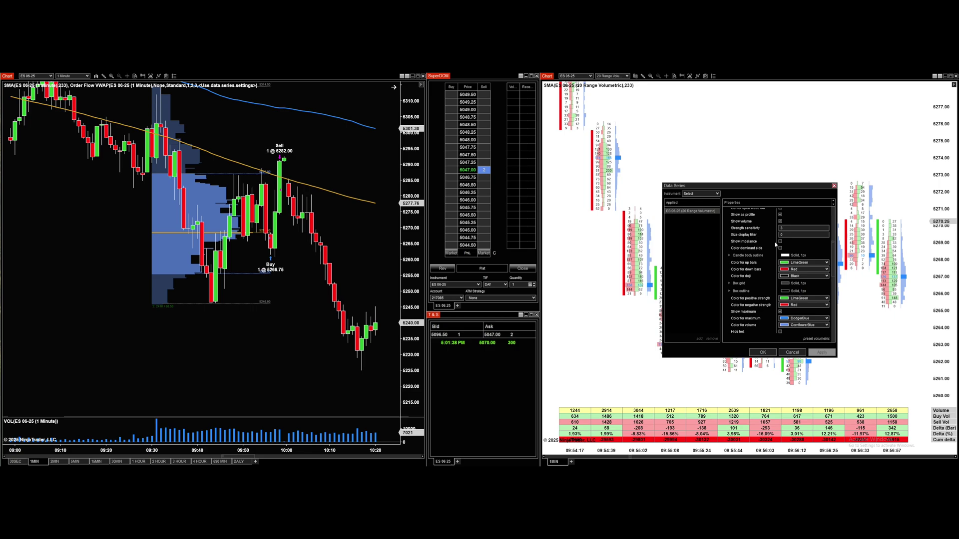
scroll(818, 255, "down", 2)
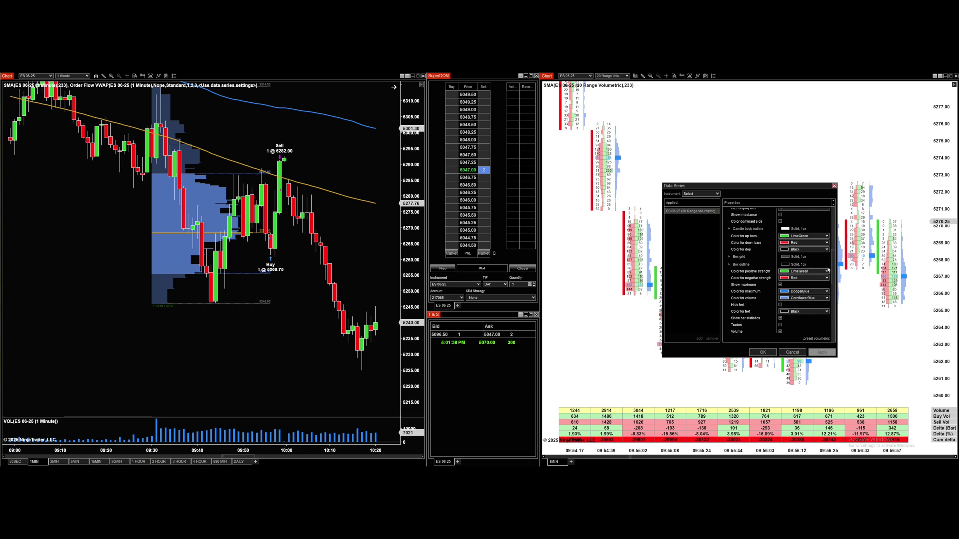
scroll(832, 274, "down", 2)
scroll(833, 273, "down", 3)
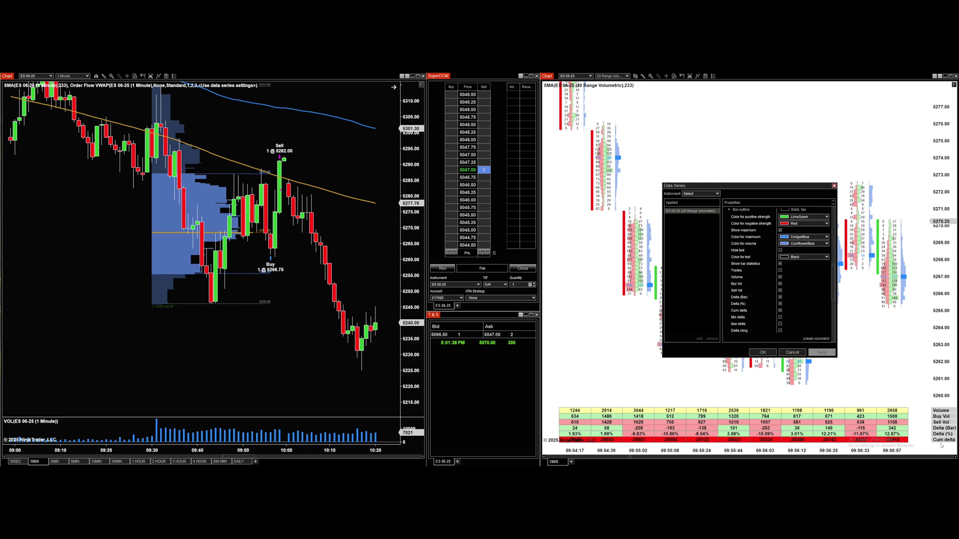
left_click_drag(832, 299, 834, 327)
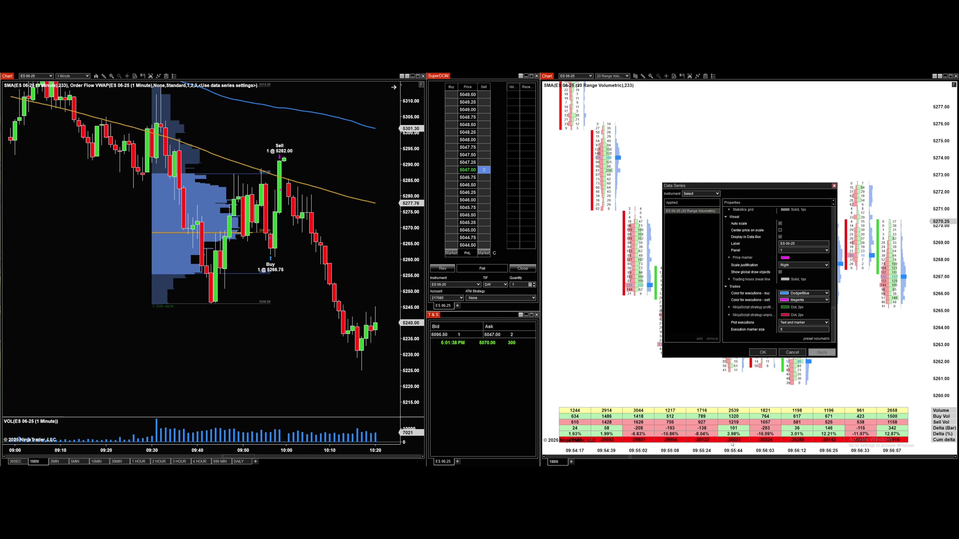
left_click(762, 353)
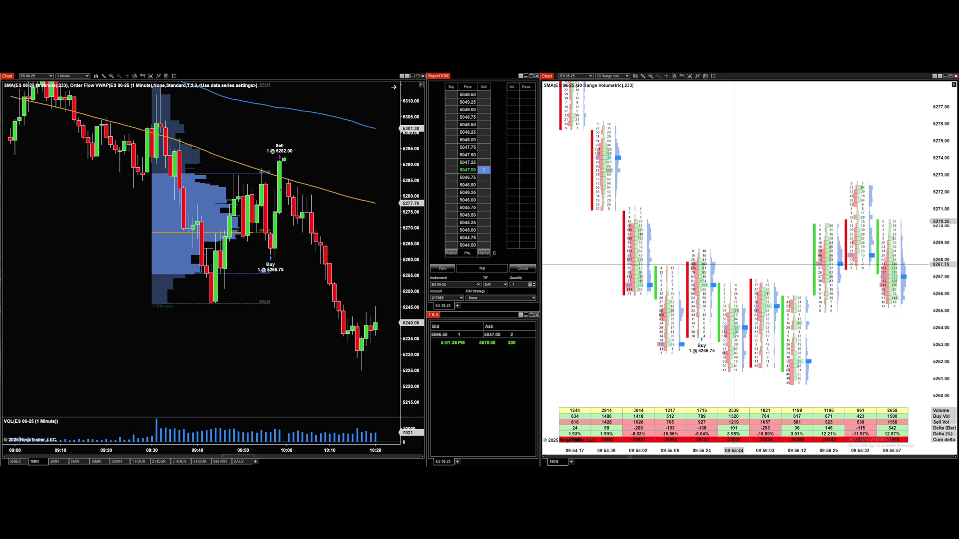
Rename the volumetric chart's tab as 20tickR in the chart properties.
right_click(556, 464)
left_click(568, 430)
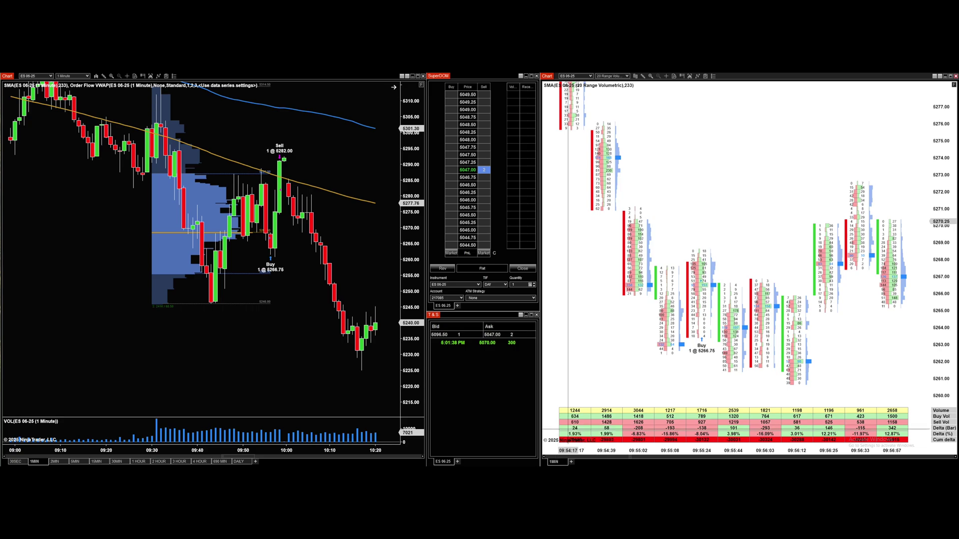
left_click(765, 283)
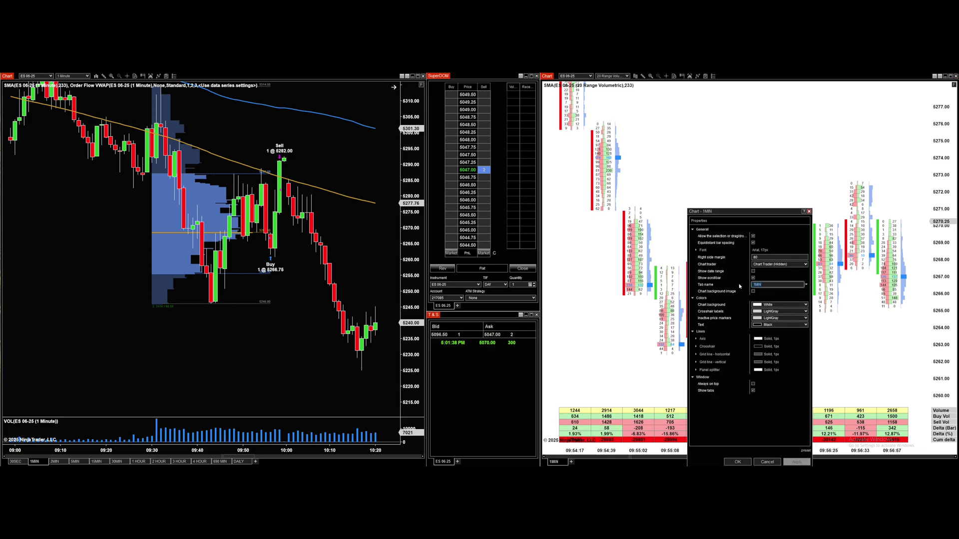
type("20tickR")
key("Return")
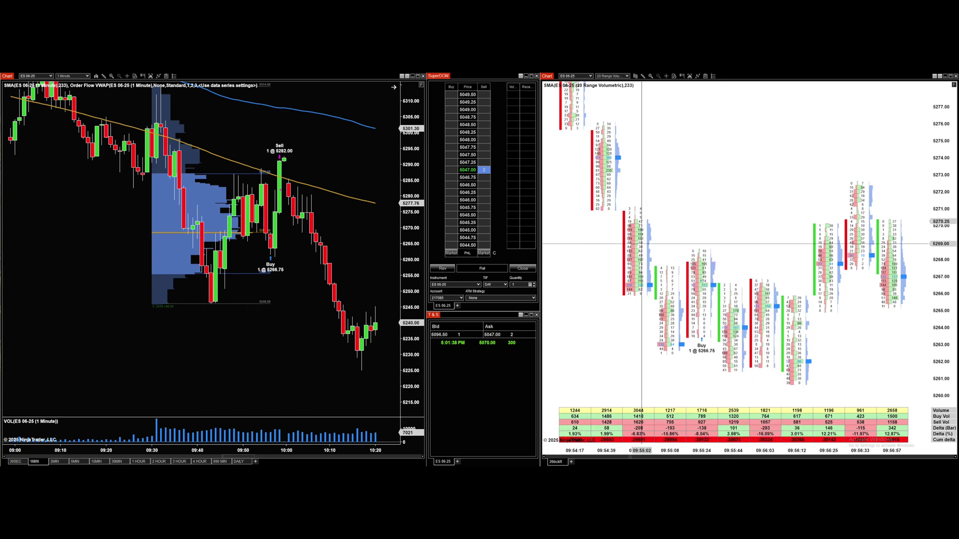
scroll(697, 343, "down", 3)
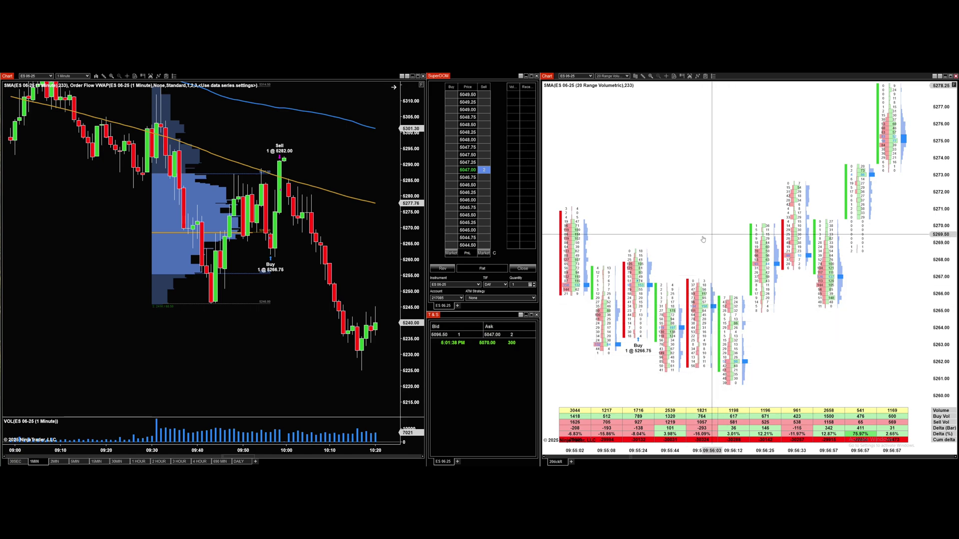
scroll(709, 240, "up", 1)
scroll(729, 240, "down", 1)
scroll(769, 238, "up", 1)
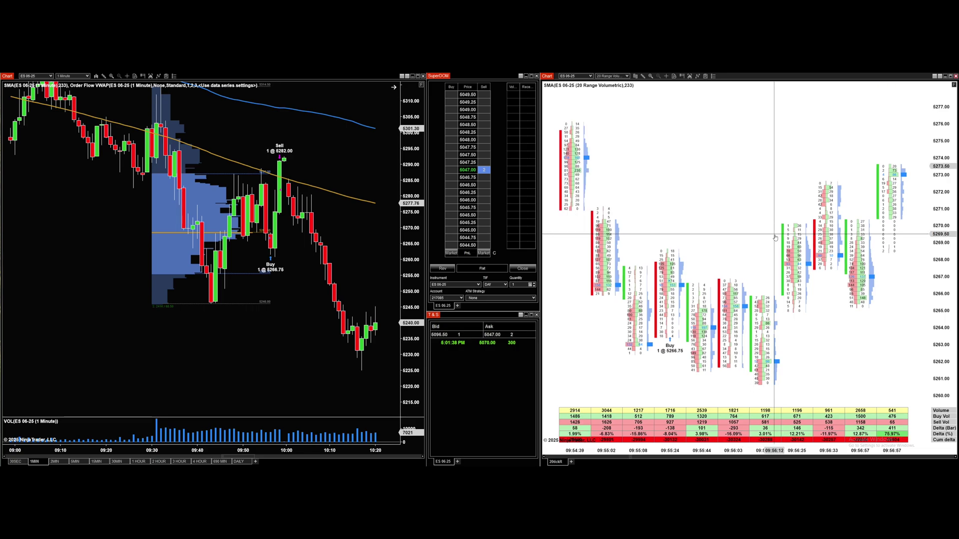
scroll(774, 238, "up", 1)
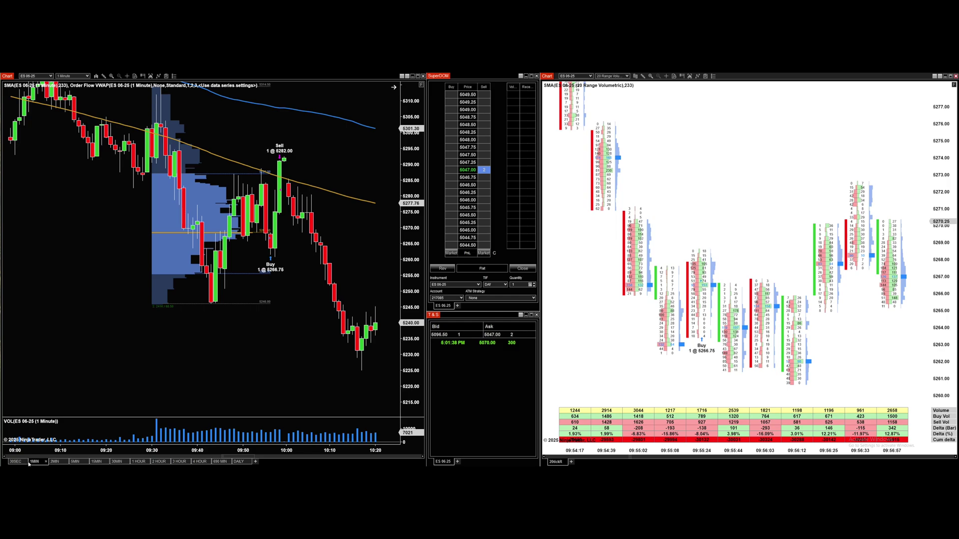
View the 30-second chart, return to the 1-minute chart, and bring its candles after 10:20 into view.
left_click(12, 464)
left_click(34, 461)
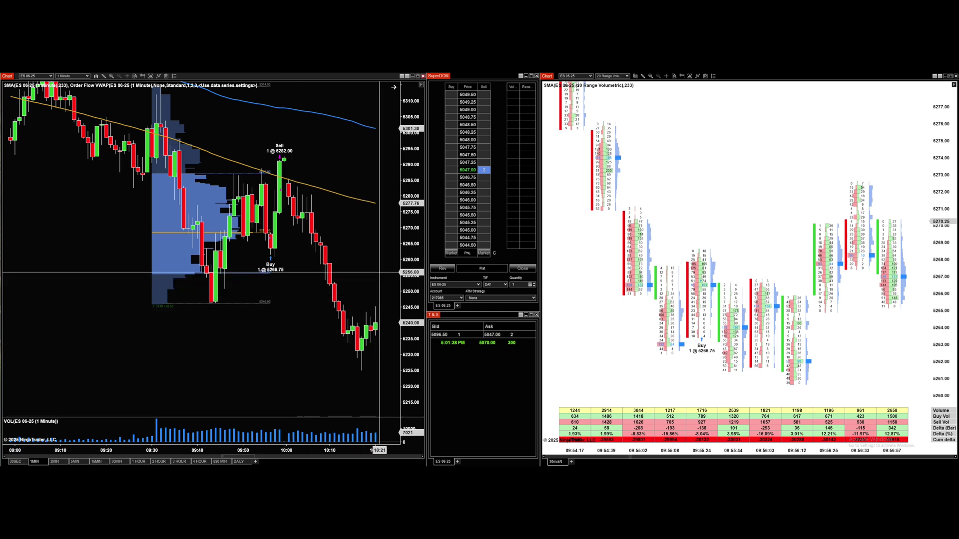
left_click_drag(345, 228, 325, 278)
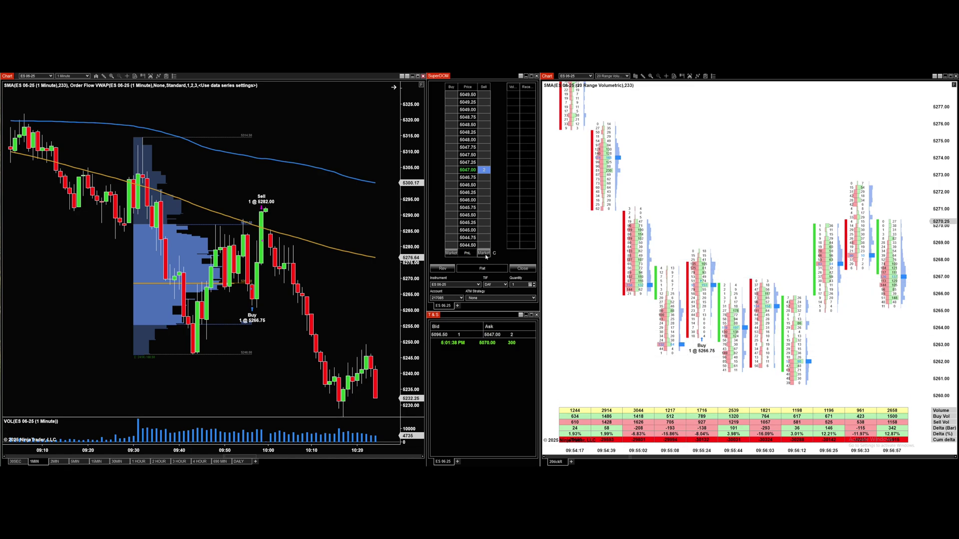
right_click(639, 305)
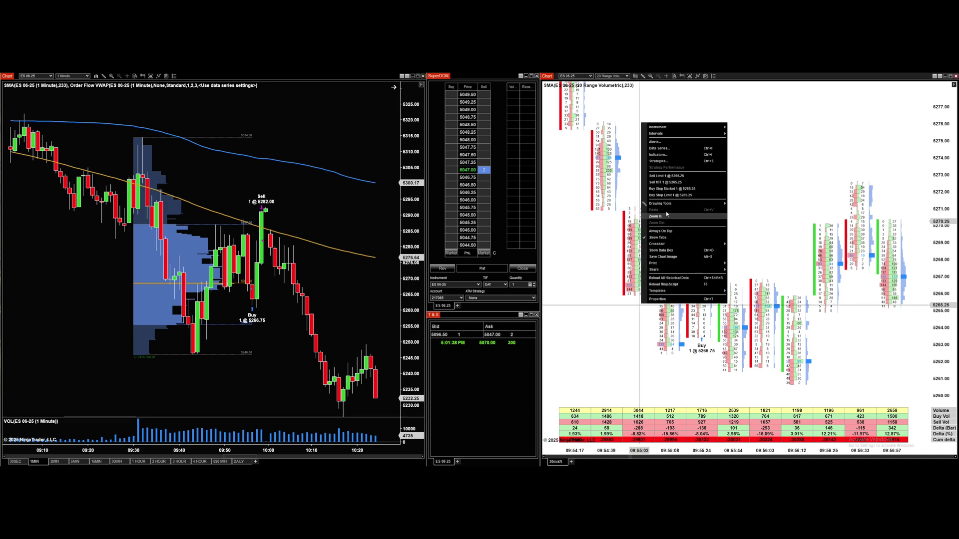
left_click(689, 280)
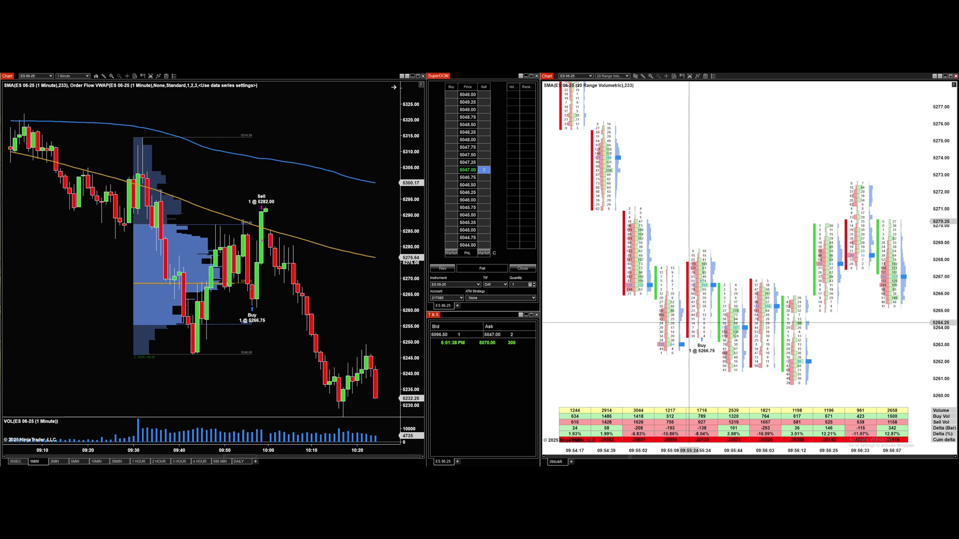
right_click(693, 365)
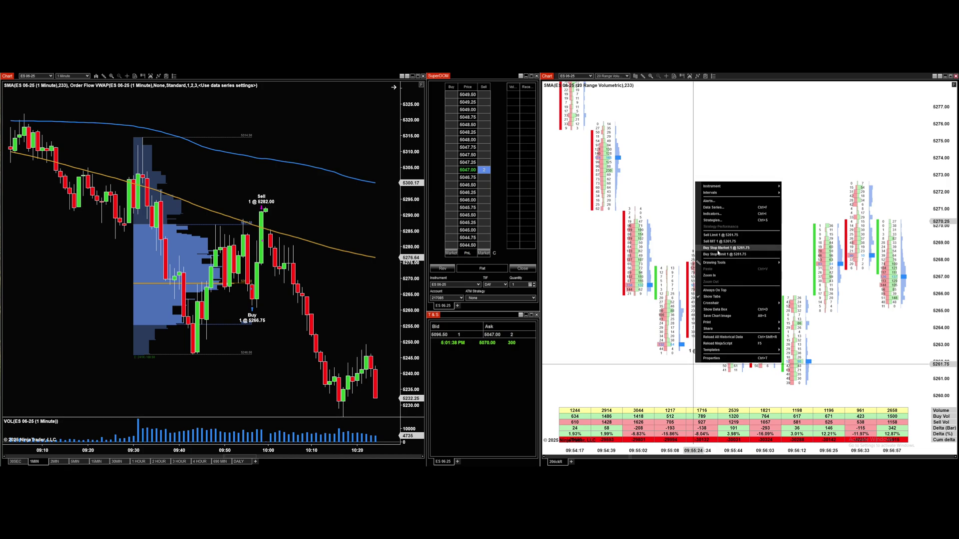
left_click(655, 356)
right_click(687, 355)
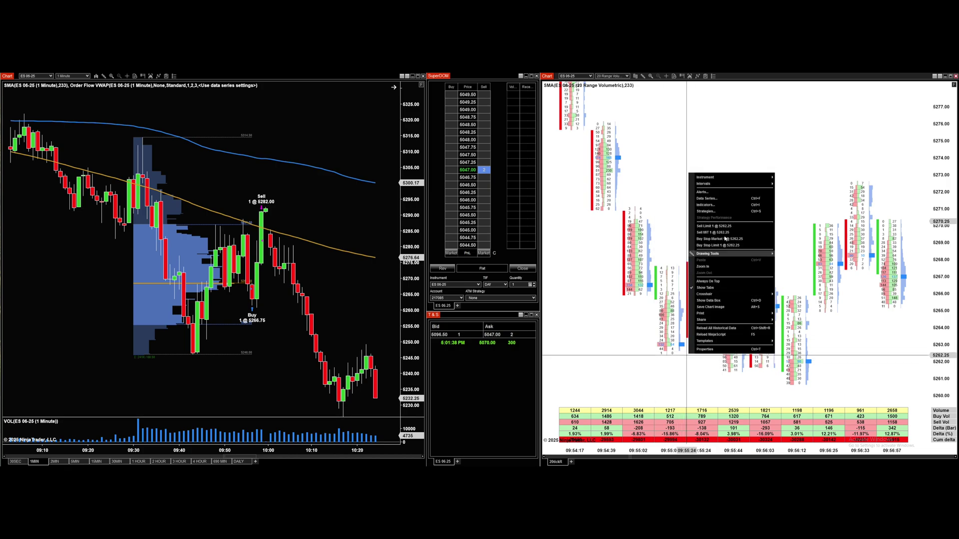
left_click(632, 341)
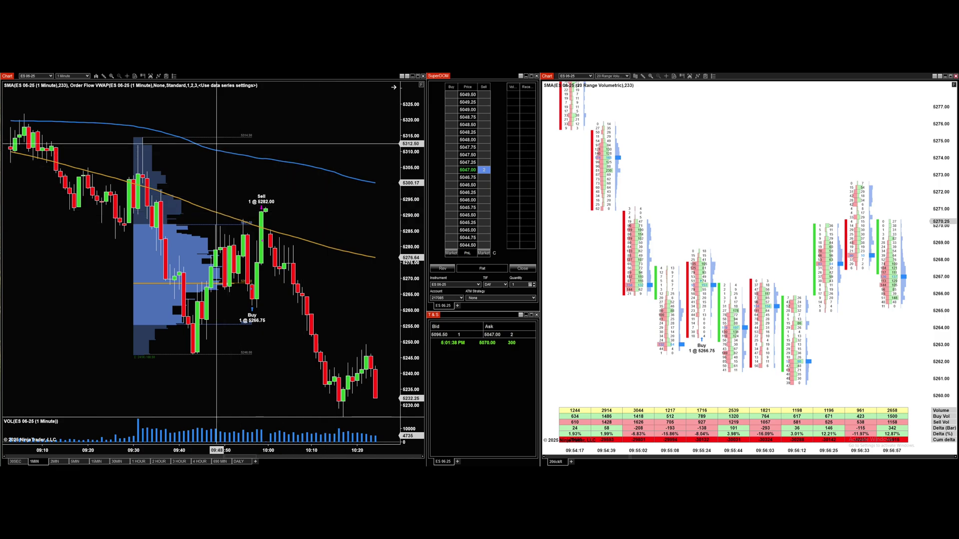
Open the Order Flow VWAP indicator settings on the 1-minute chart, review its parameters and plot line options, and accept them.
left_click(276, 159)
double_click(276, 159)
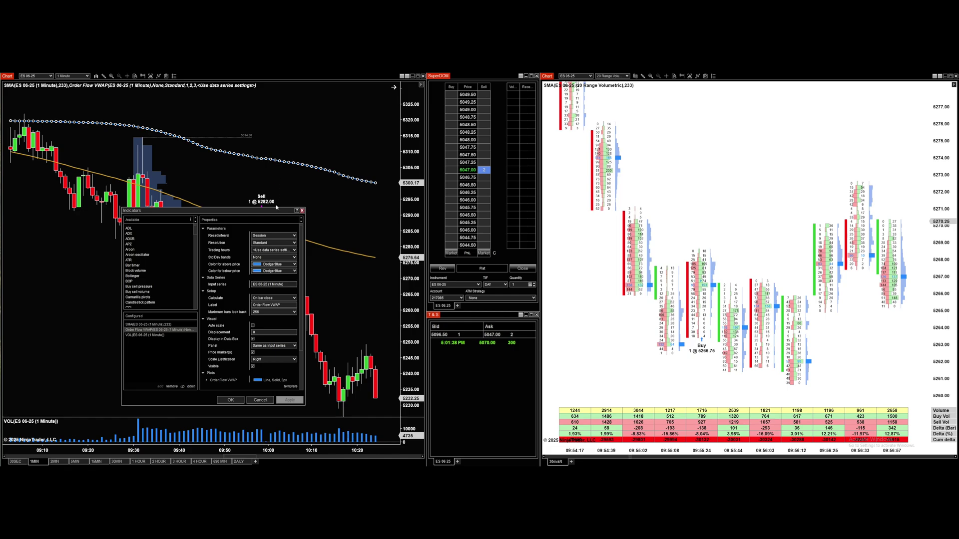
left_click_drag(302, 272, 301, 310)
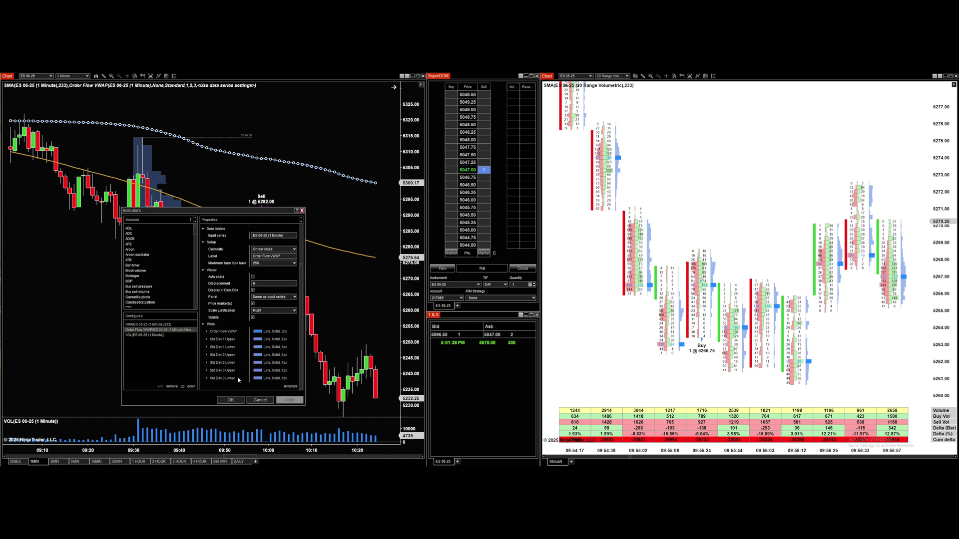
left_click(206, 332)
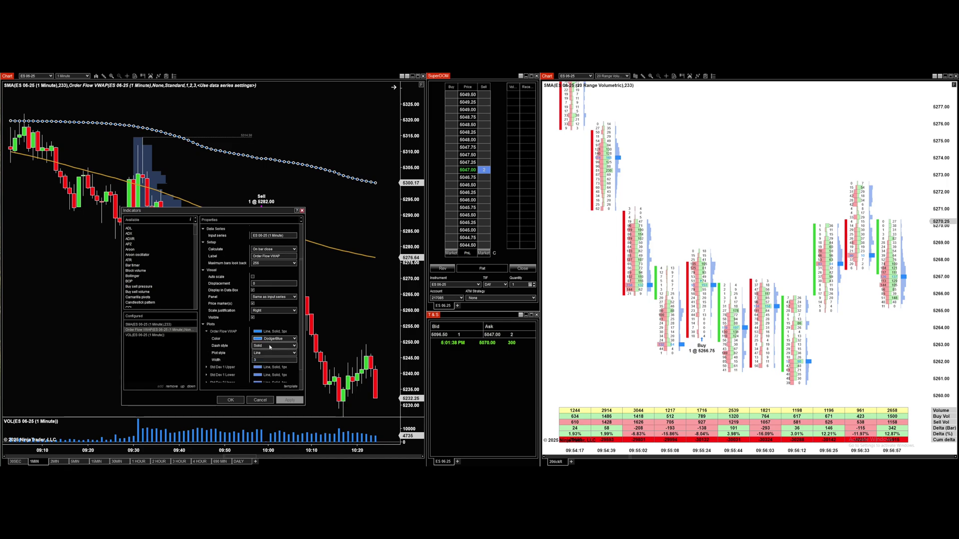
left_click(206, 332)
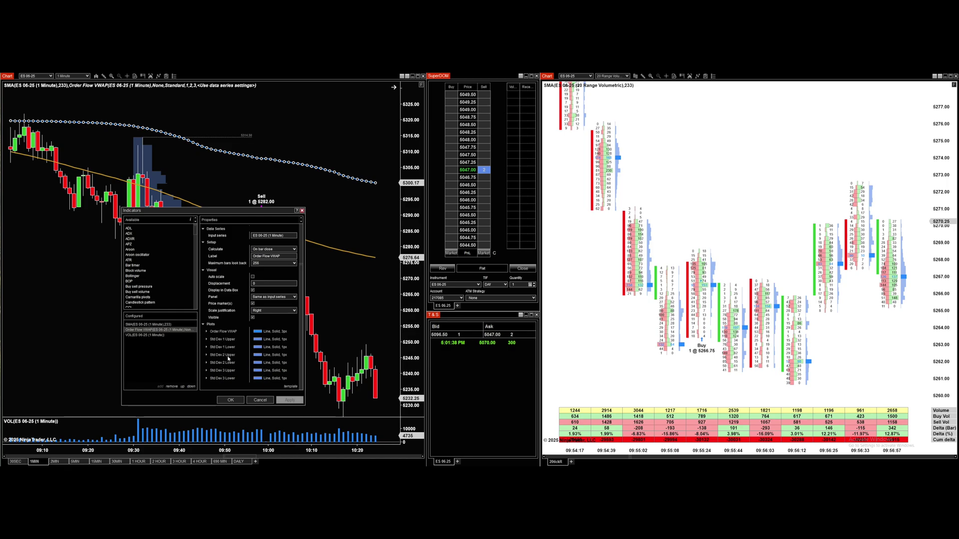
left_click(230, 400)
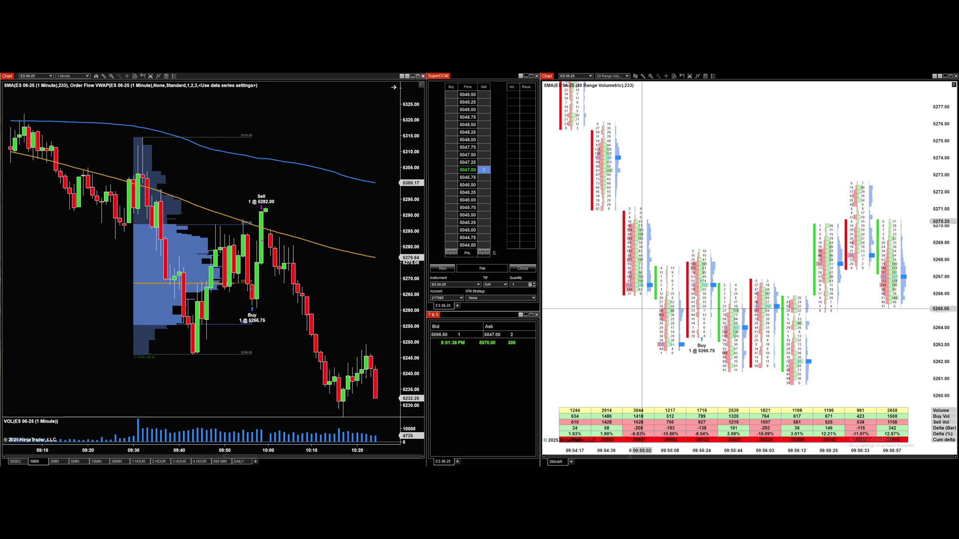
left_click(788, 74)
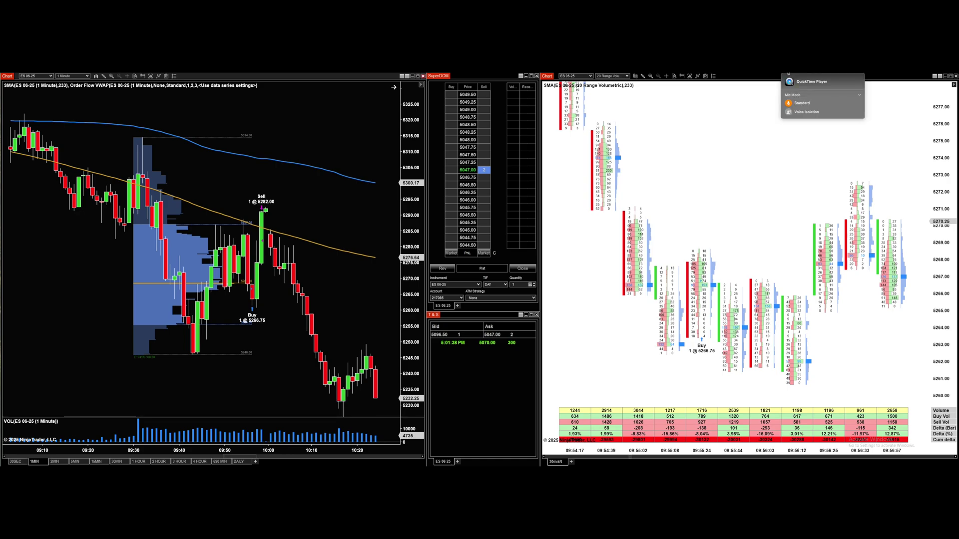
left_click(788, 74)
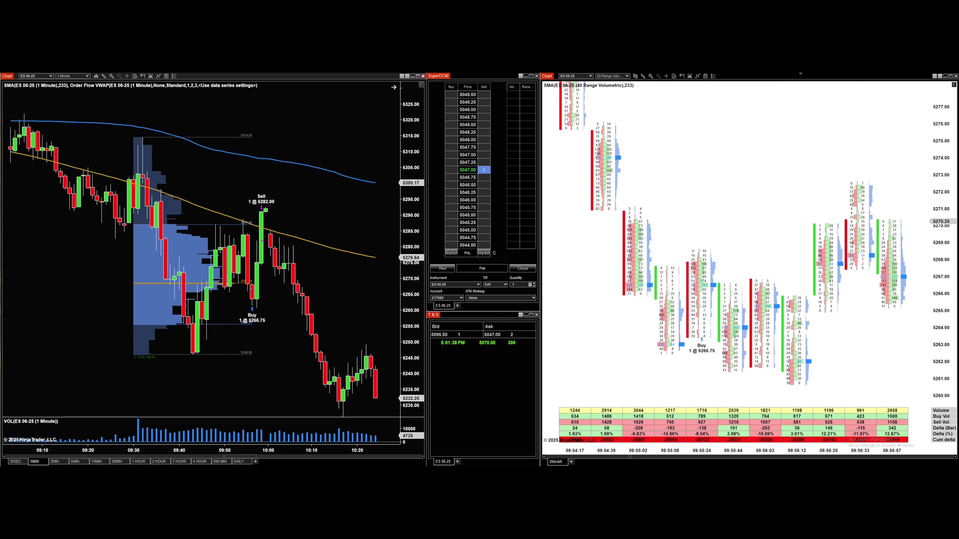